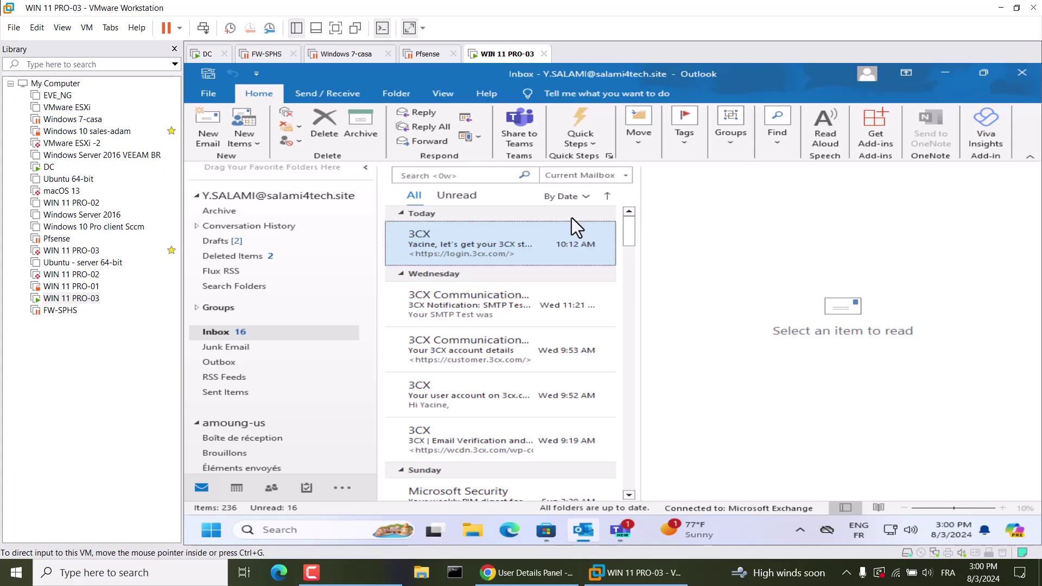
# - Bring the empty Teams self-chat window to the front over the Outlook inbox
pyautogui.click(631, 530)
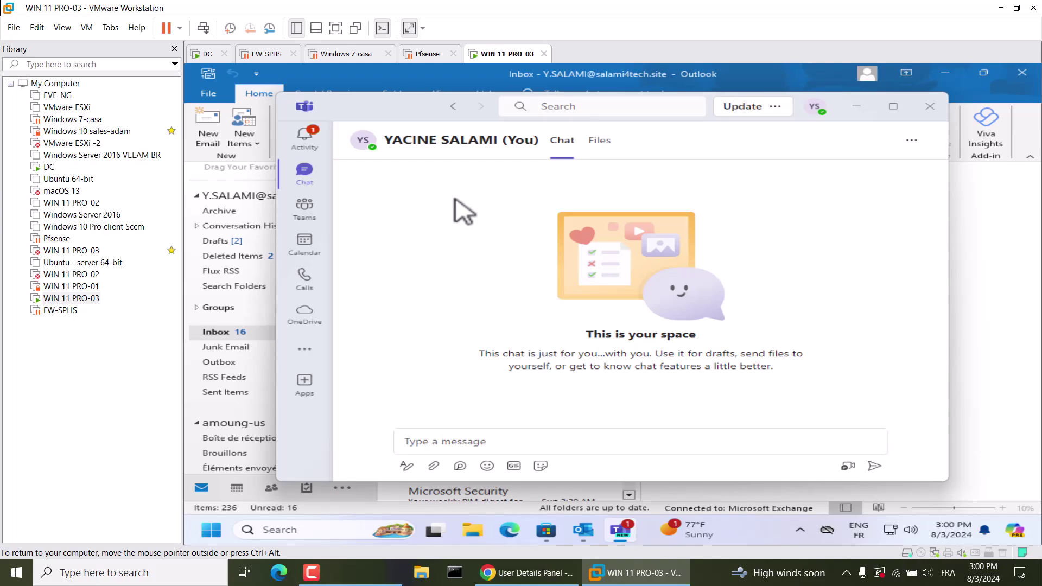
# - Switch Outlook to the August 2024 calendar and start a blank 8:00–8:30 AM meeting invitation
pyautogui.click(1026, 434)
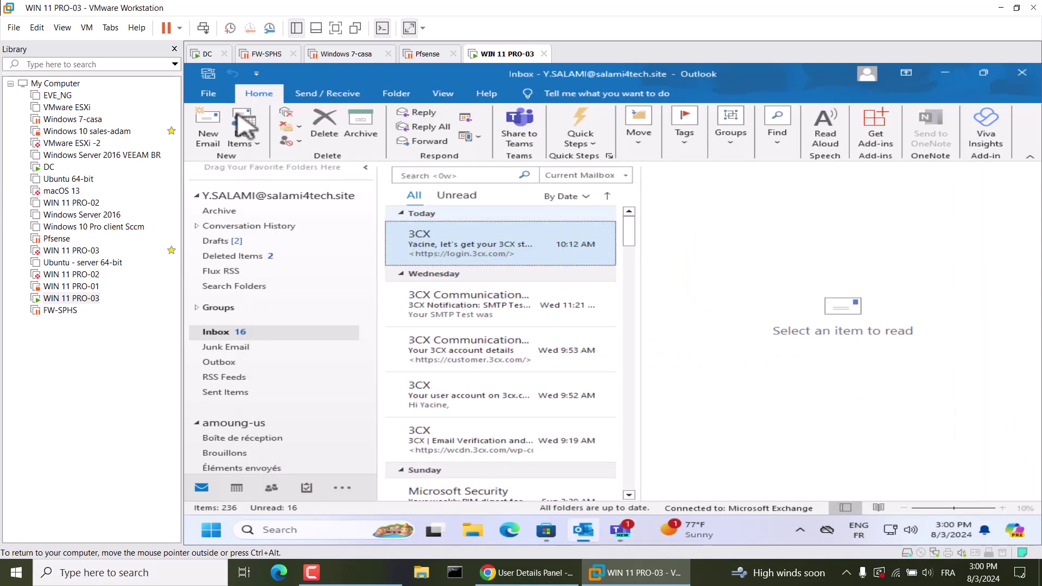
pyautogui.click(237, 489)
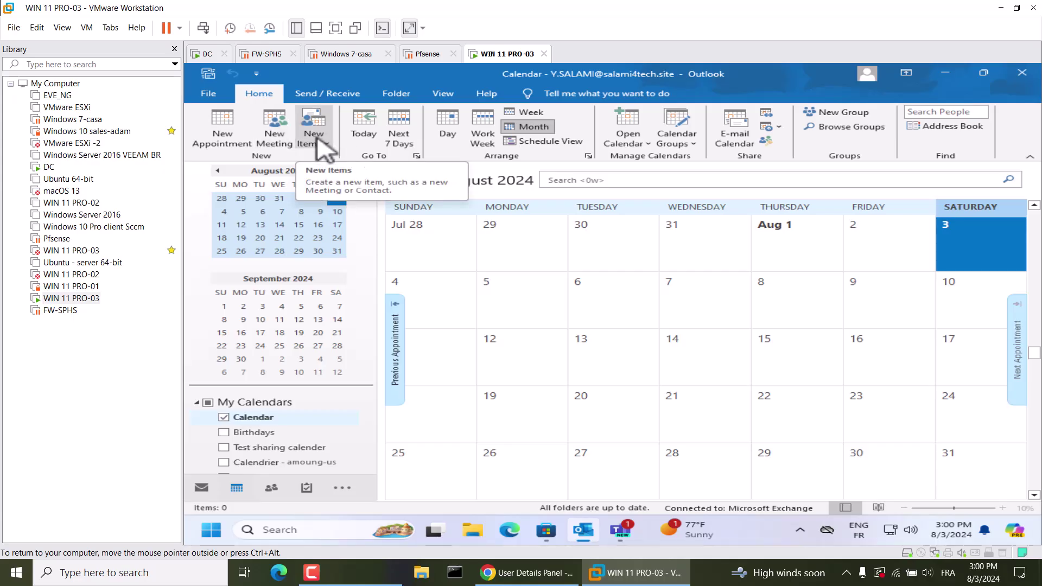
pyautogui.click(322, 150)
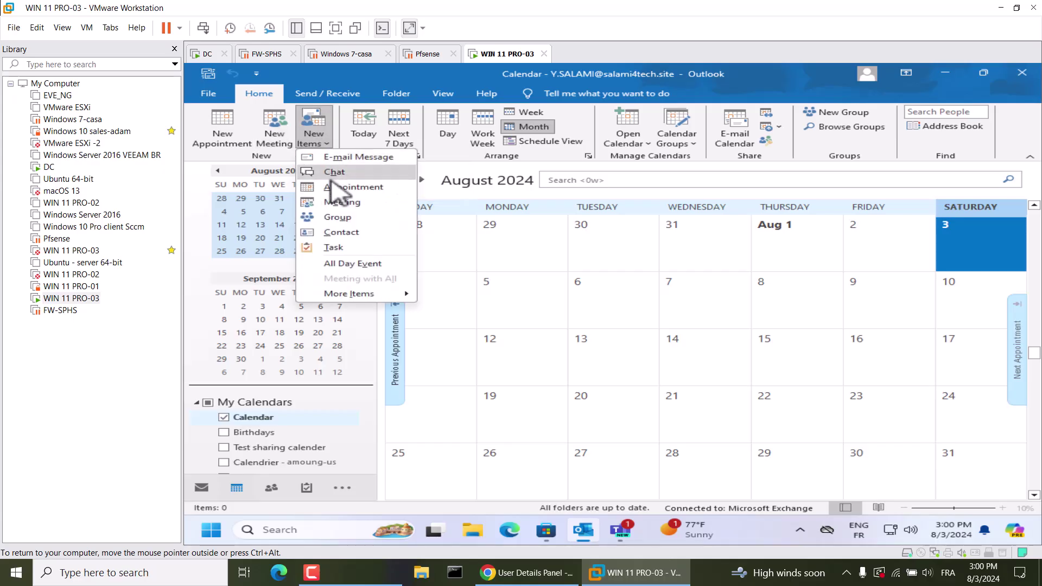
pyautogui.click(287, 138)
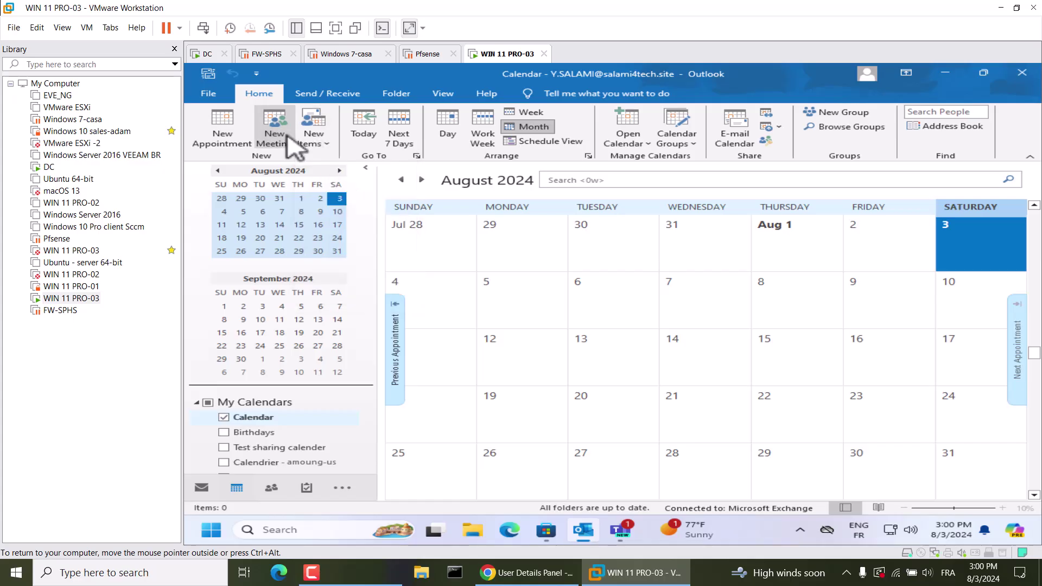
pyautogui.click(287, 142)
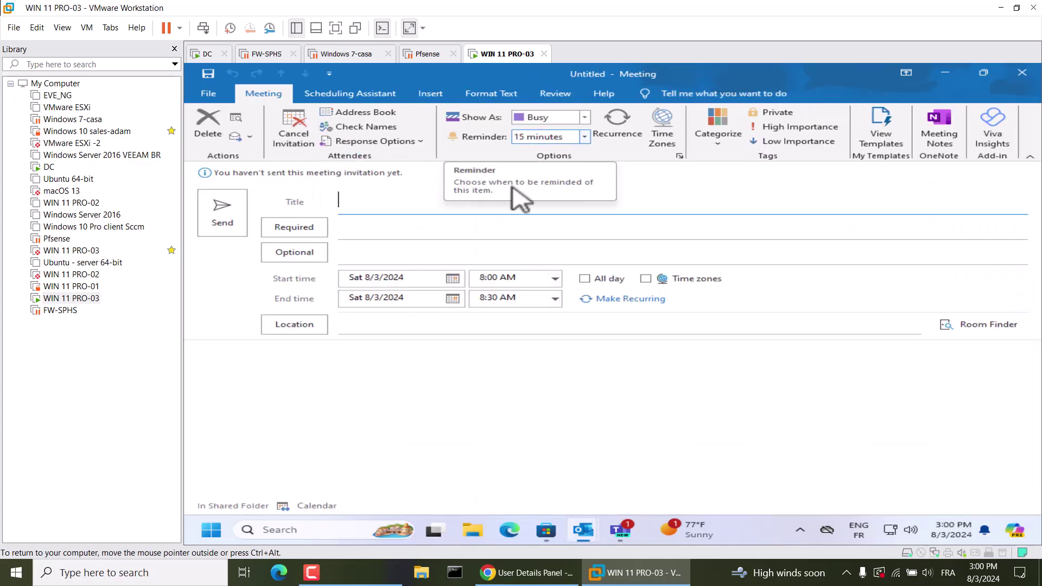
pyautogui.click(369, 226)
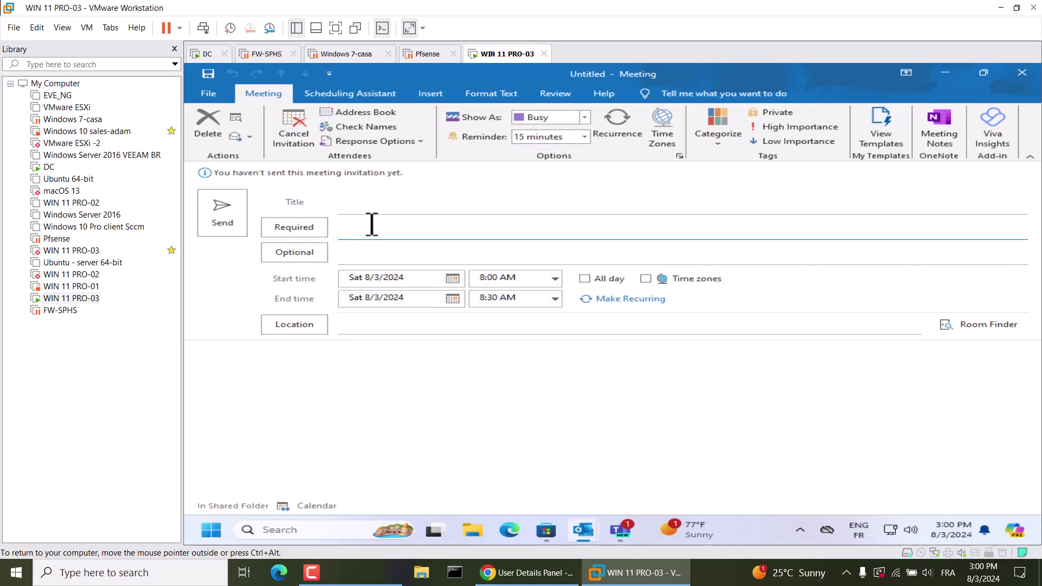
# - Minimize the meeting invitation and open the General page of Teams settings
pyautogui.click(945, 73)
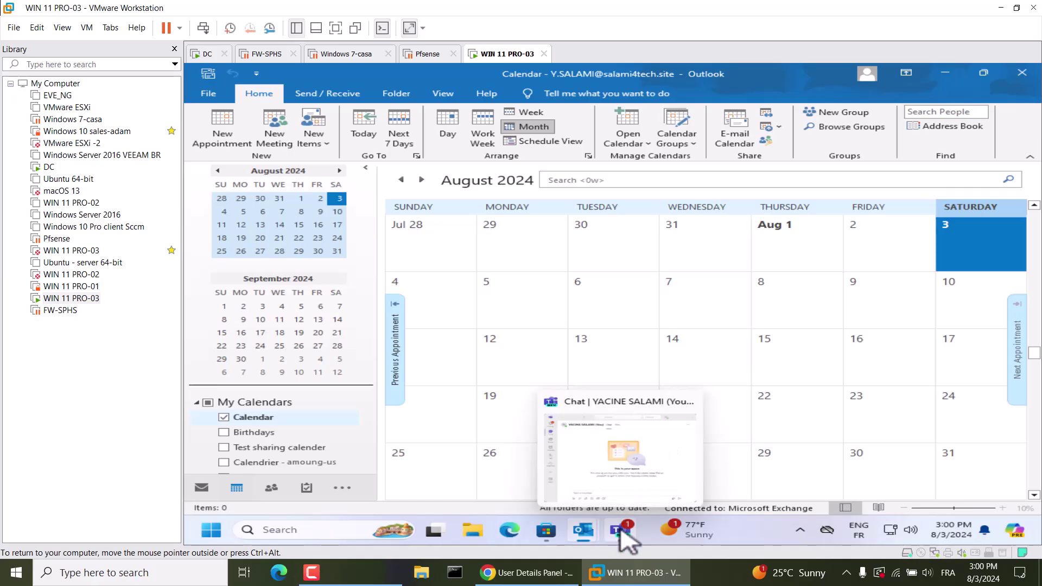
pyautogui.click(621, 531)
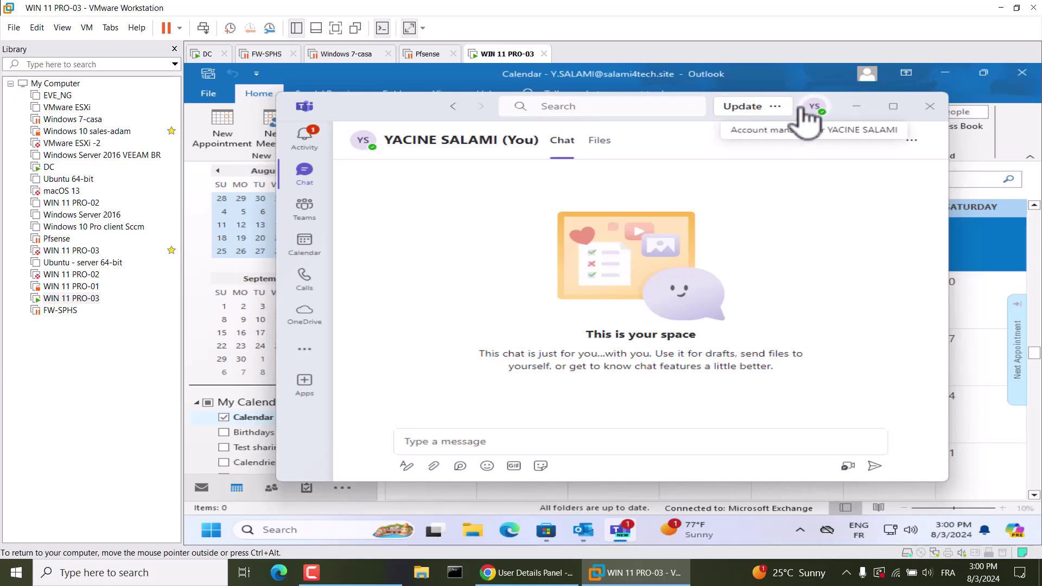
pyautogui.click(781, 109)
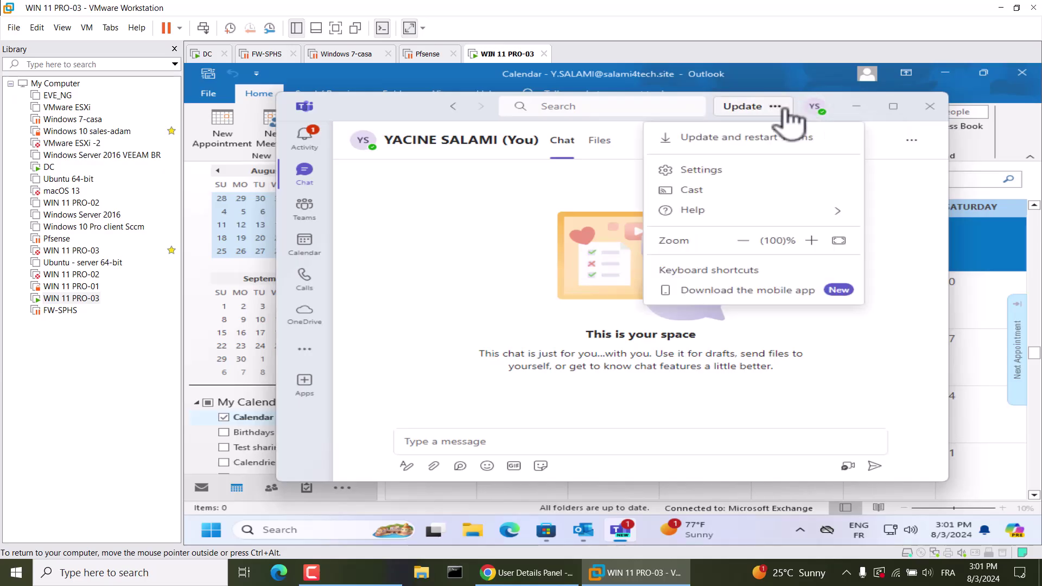
pyautogui.click(717, 172)
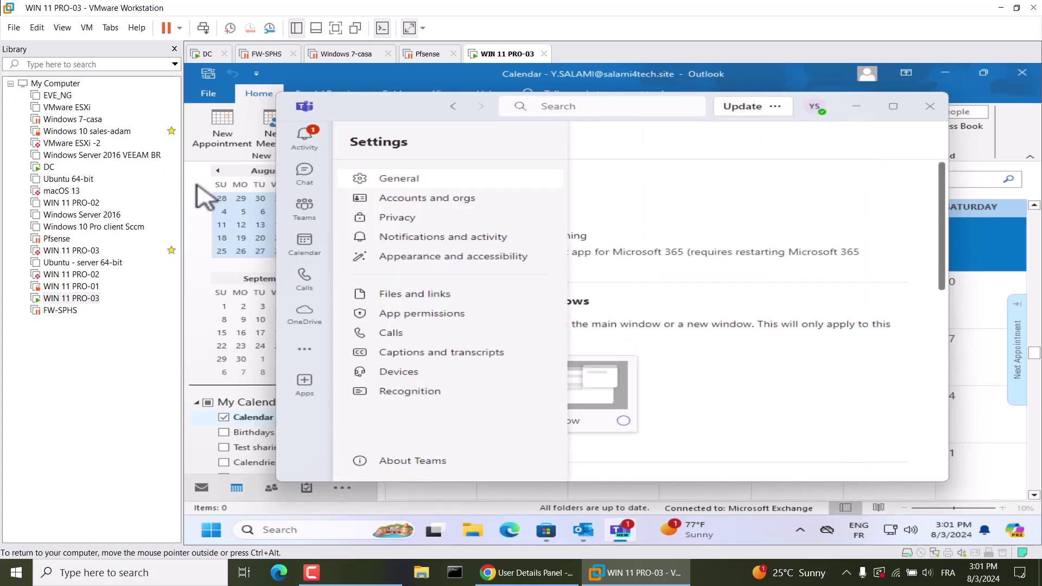
pyautogui.click(405, 180)
# - Look through the Teams General settings, then open the Accounts and orgs page
pyautogui.scroll(-3, 518, 307)
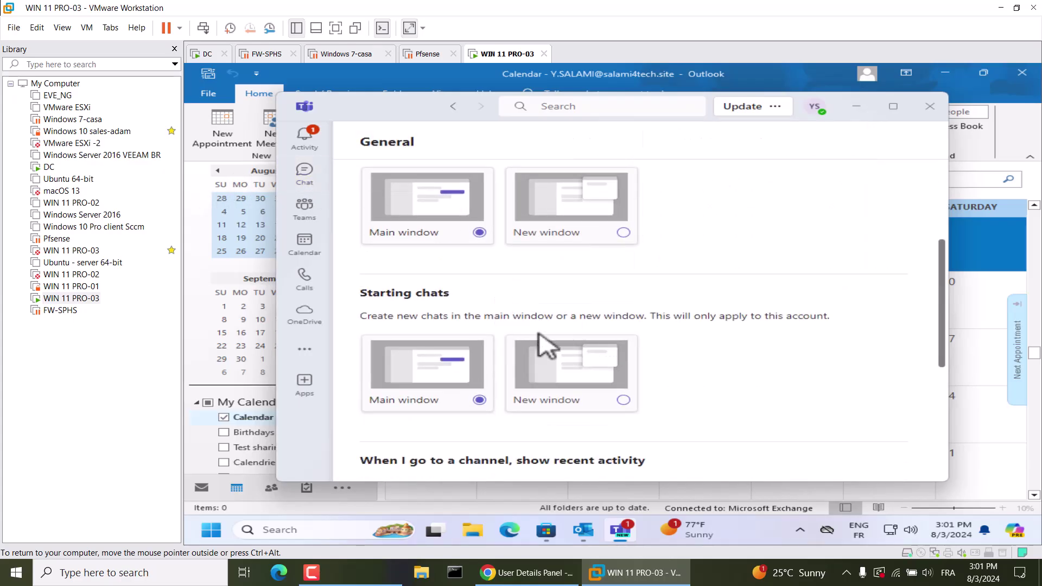
pyautogui.scroll(3, 543, 345)
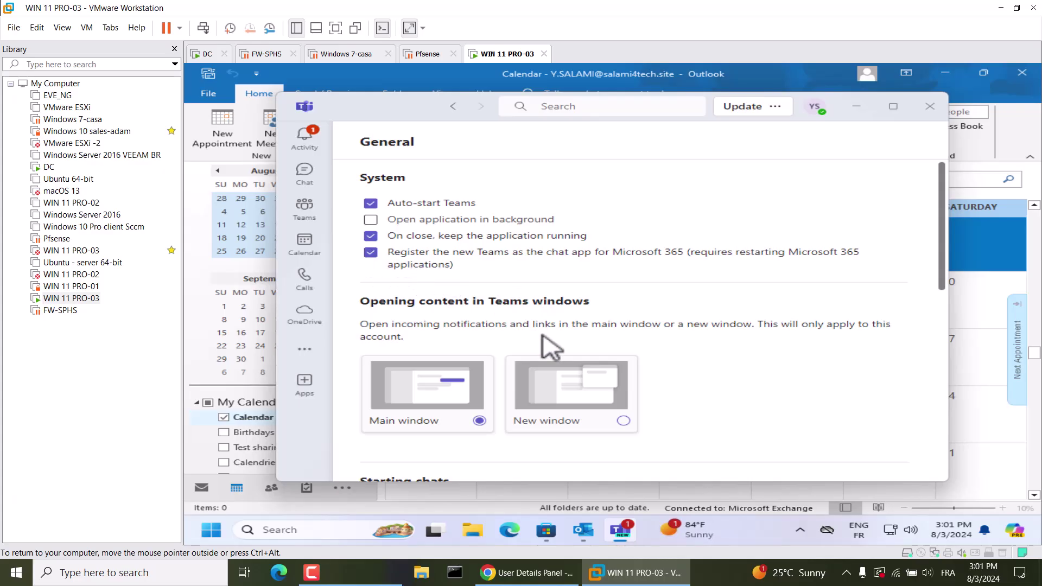
pyautogui.scroll(-4, 576, 377)
pyautogui.scroll(-2, 579, 377)
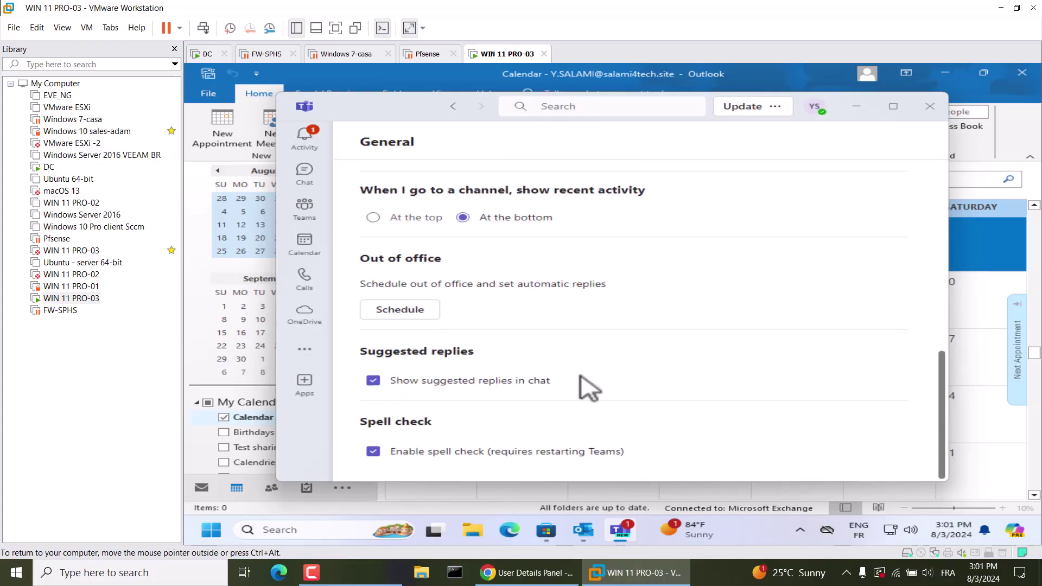
pyautogui.scroll(5, 591, 388)
pyautogui.scroll(2, 593, 389)
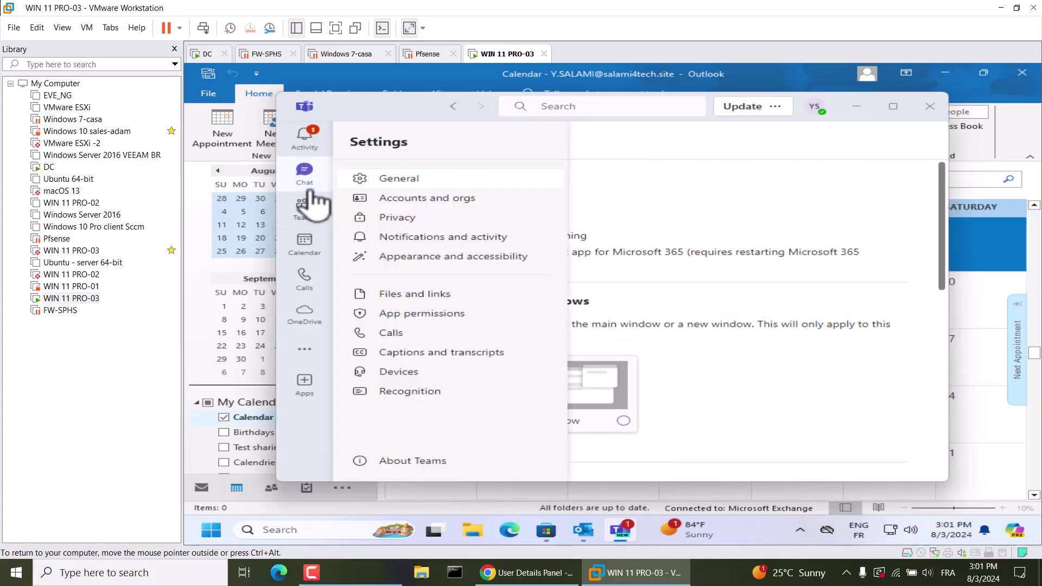
pyautogui.click(489, 205)
# - Close Outlook and relaunch it from the taskbar
pyautogui.click(1015, 110)
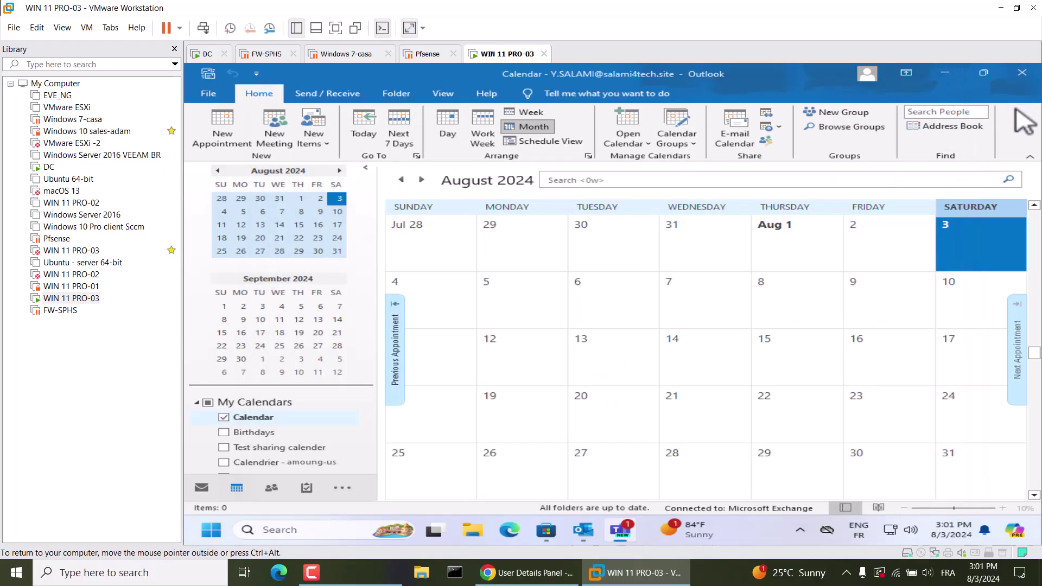
pyautogui.click(327, 93)
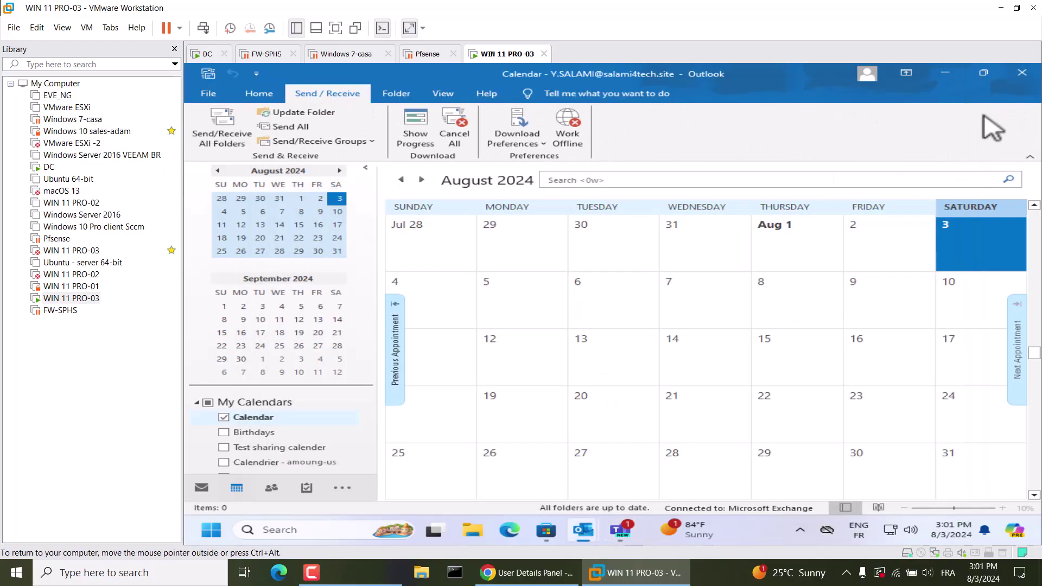
pyautogui.click(1022, 72)
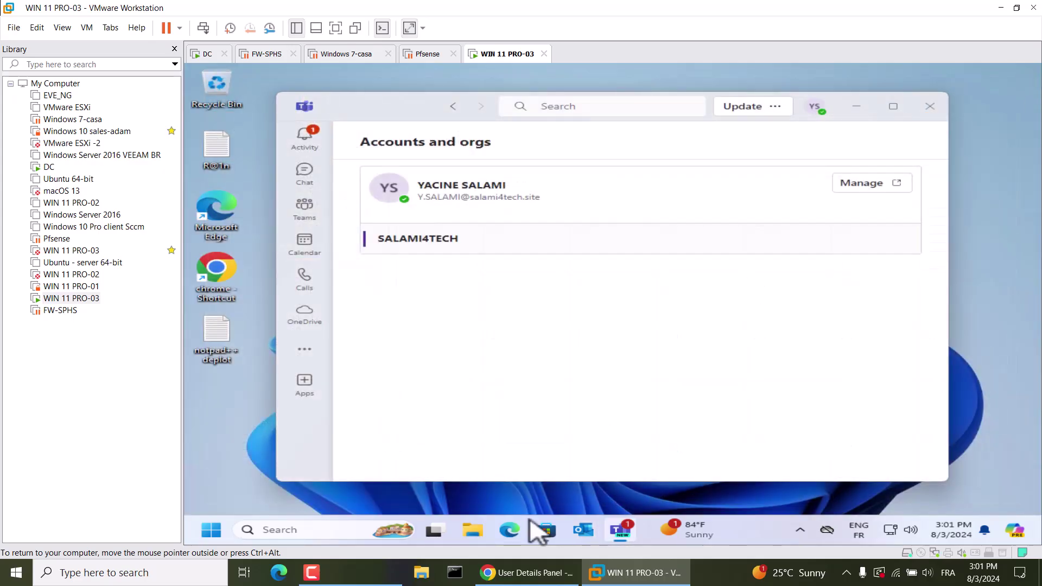
pyautogui.click(586, 534)
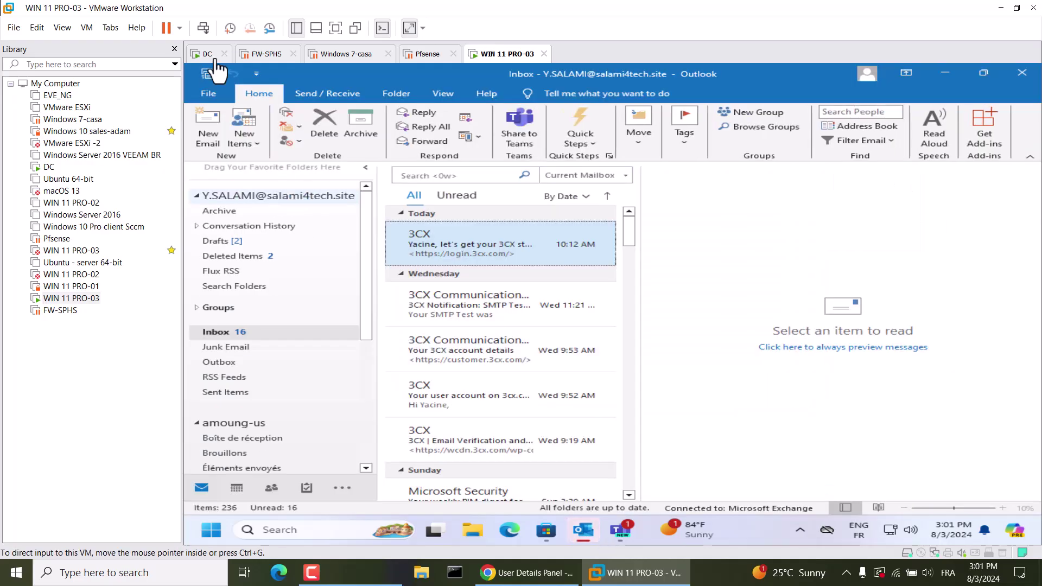
# - In the calendar, open a new meeting invitation and discard it unsaved
pyautogui.click(327, 93)
pyautogui.click(237, 488)
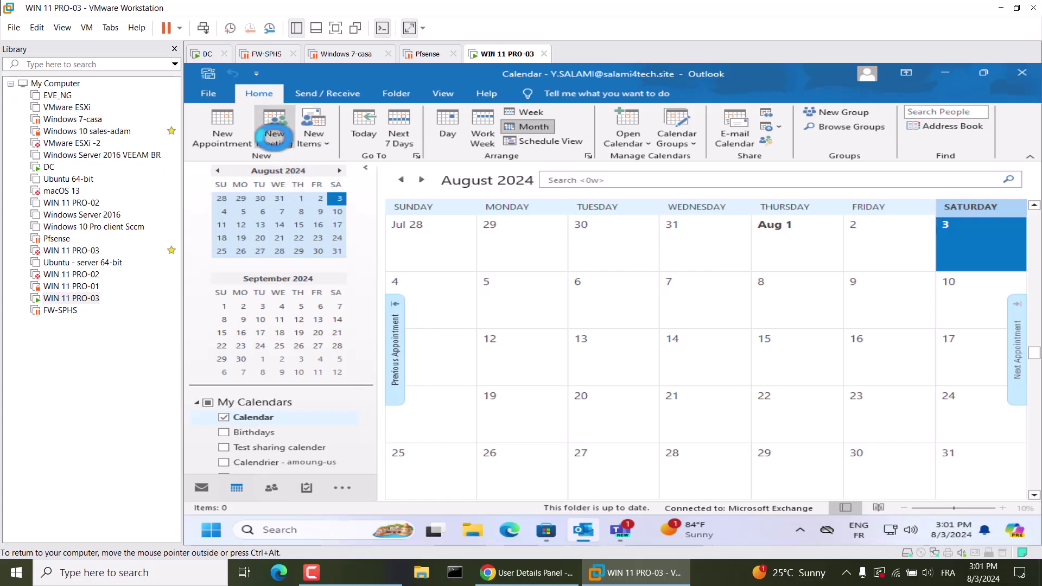
pyautogui.click(274, 136)
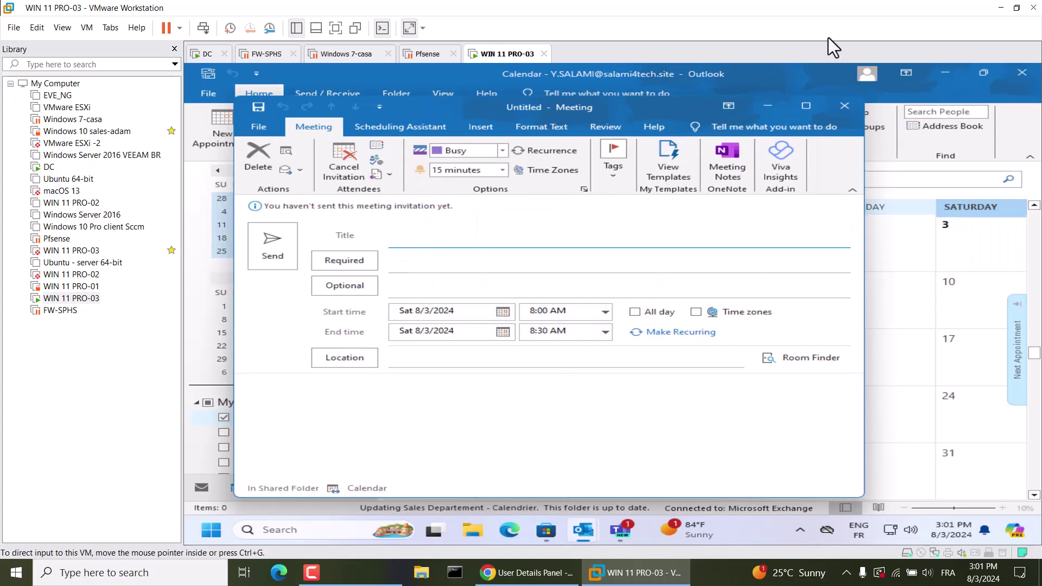
pyautogui.click(845, 105)
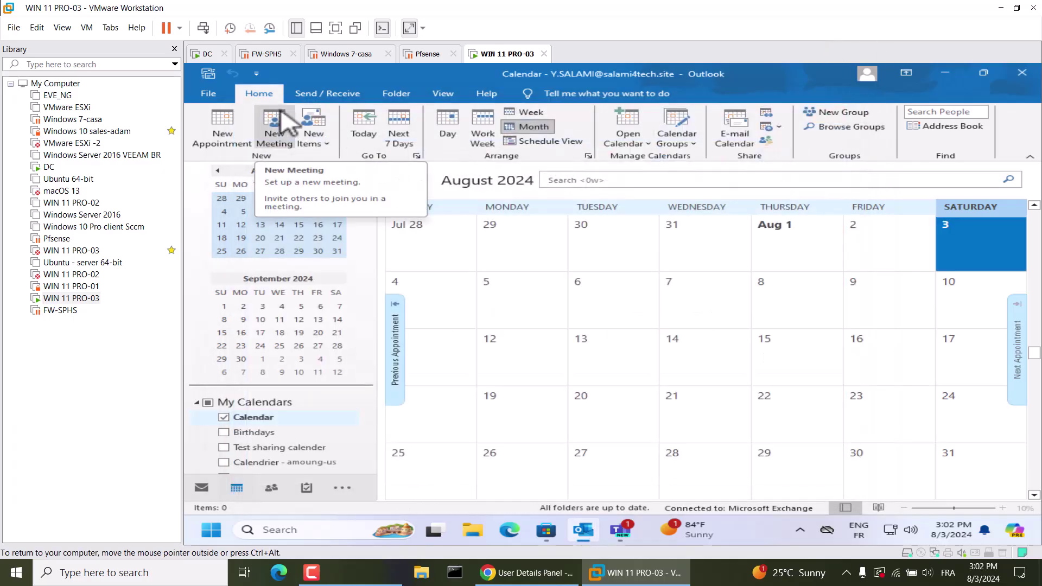
# - Enable Microsoft Teams Meeting Add-in for Microsoft Office in Outlook Options' COM Add-ins list
pyautogui.click(209, 95)
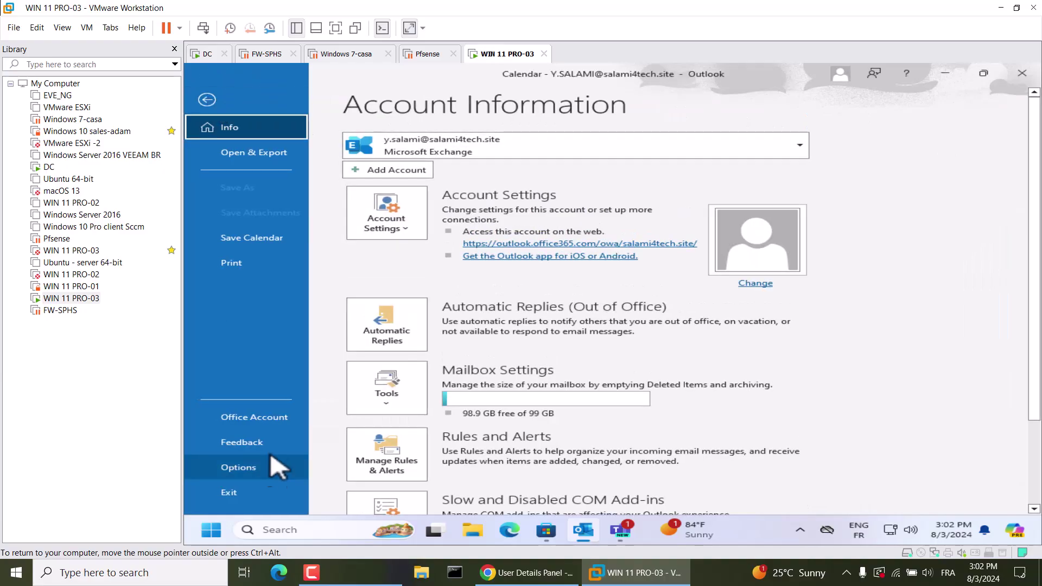
pyautogui.press('Escape')
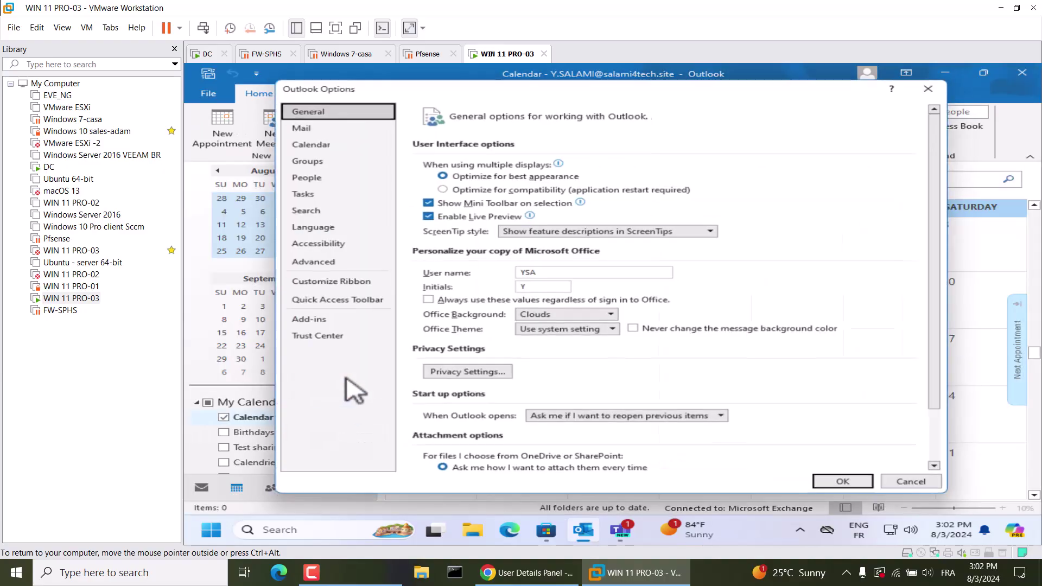
pyautogui.click(310, 323)
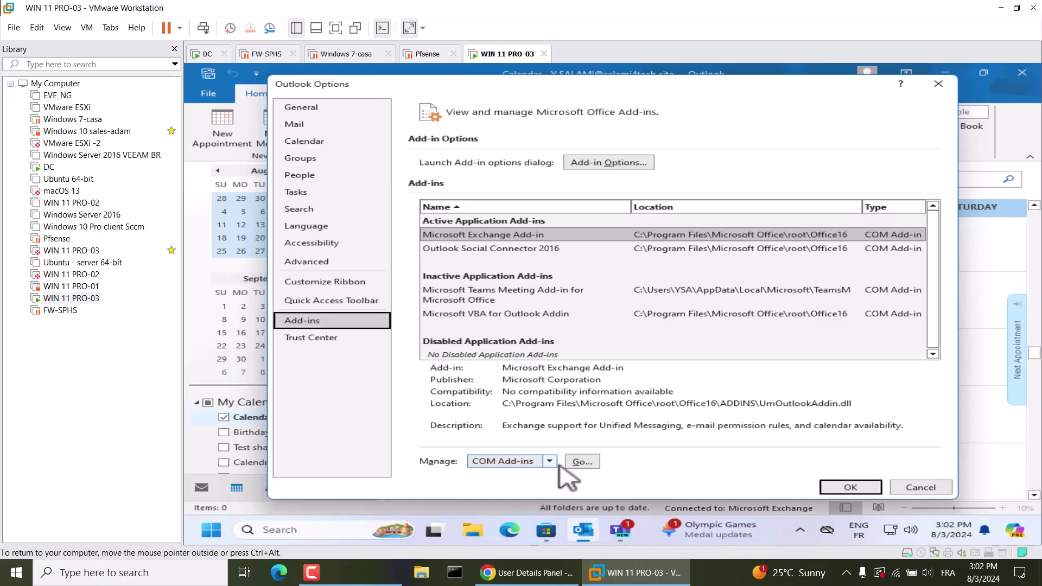
pyautogui.click(582, 462)
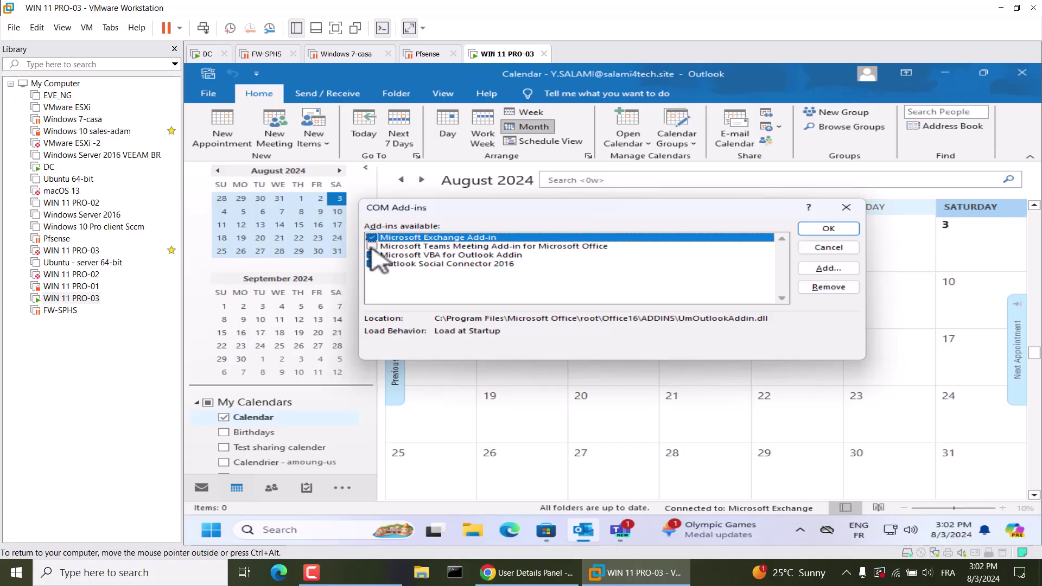
pyautogui.click(374, 247)
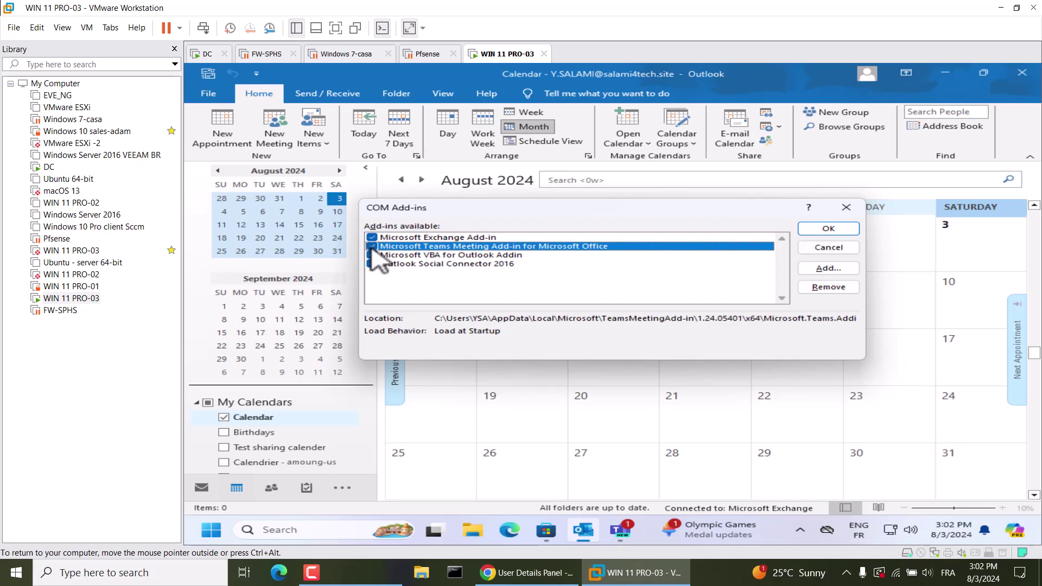
pyautogui.click(829, 228)
# - Create a new meeting and schedule it as a Microsoft Teams meeting
pyautogui.click(324, 94)
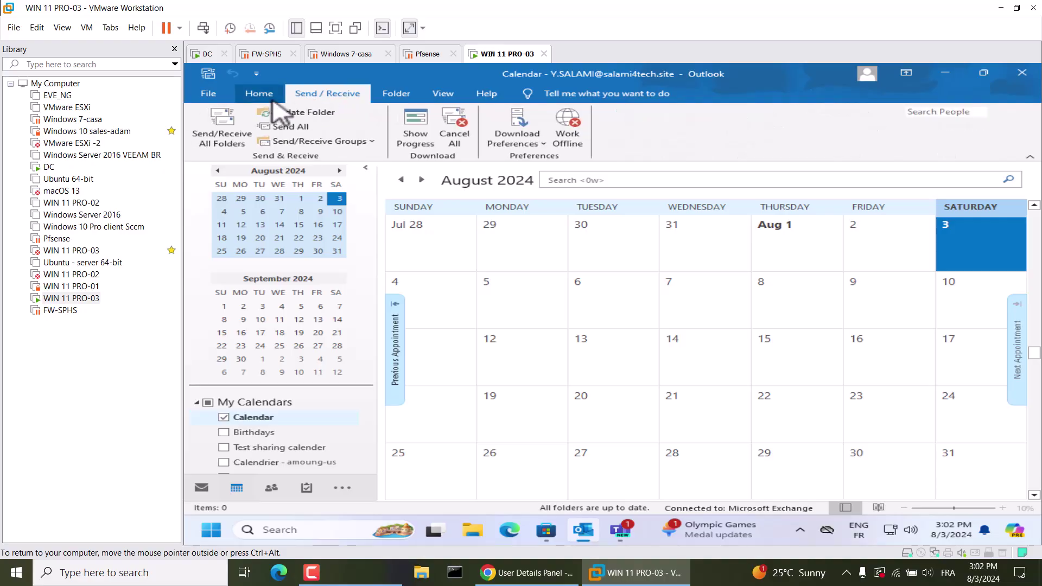
pyautogui.click(258, 94)
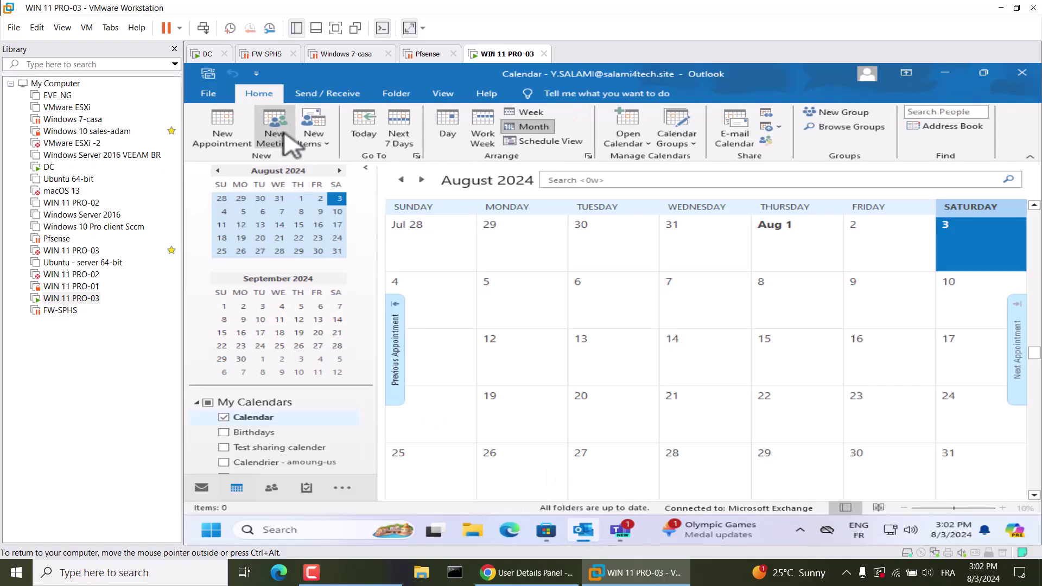
pyautogui.click(288, 144)
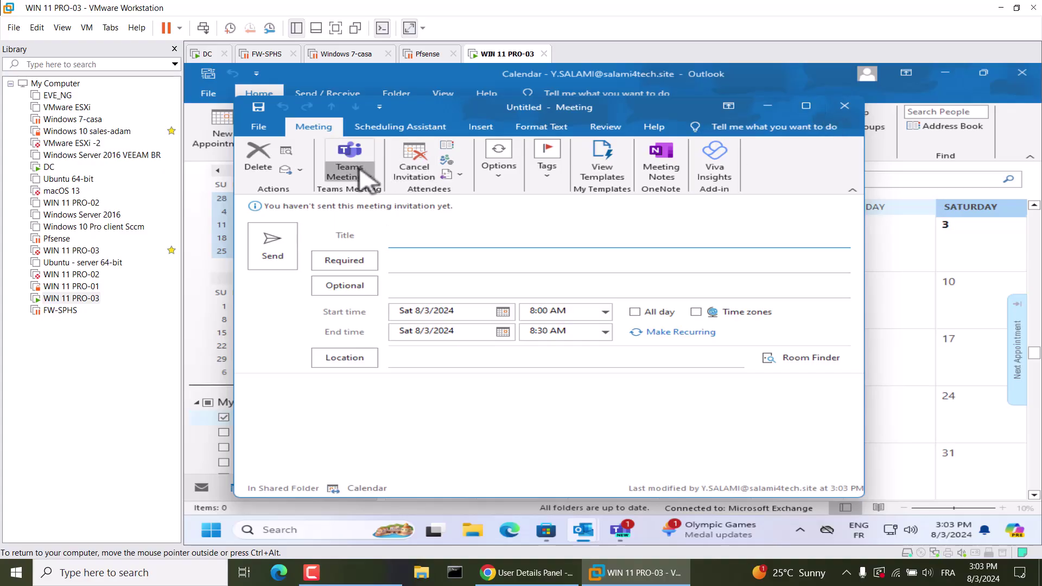
pyautogui.click(349, 166)
pyautogui.click(391, 190)
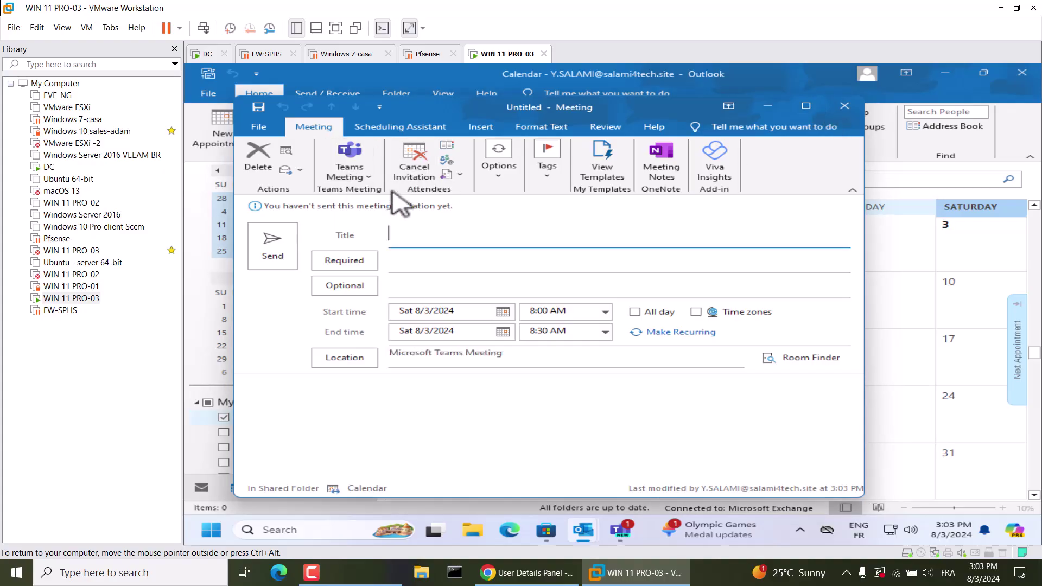
# - Review the Teams join link, then close the meeting without saving
pyautogui.scroll(5, 465, 425)
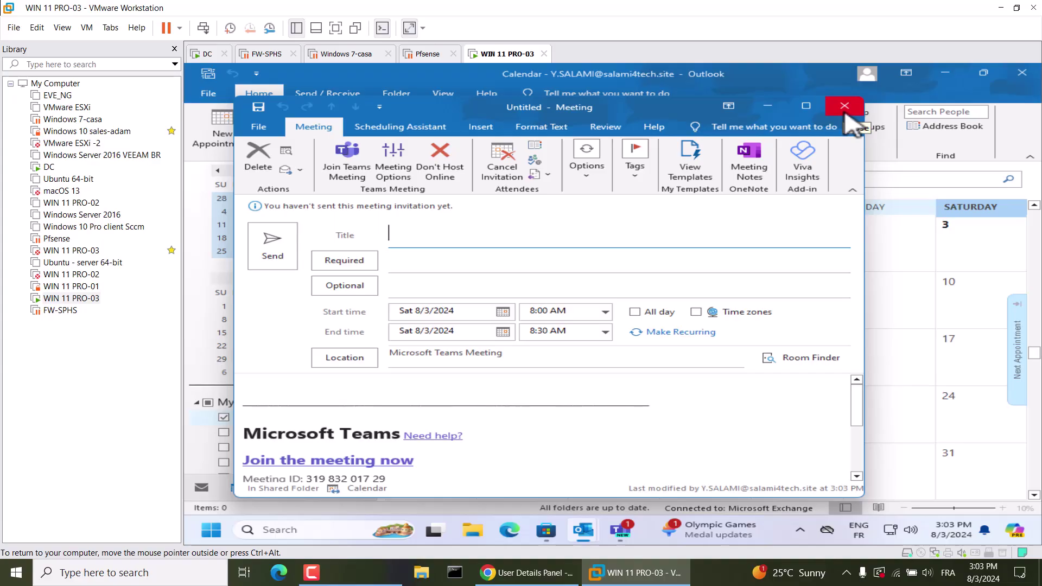
pyautogui.click(845, 106)
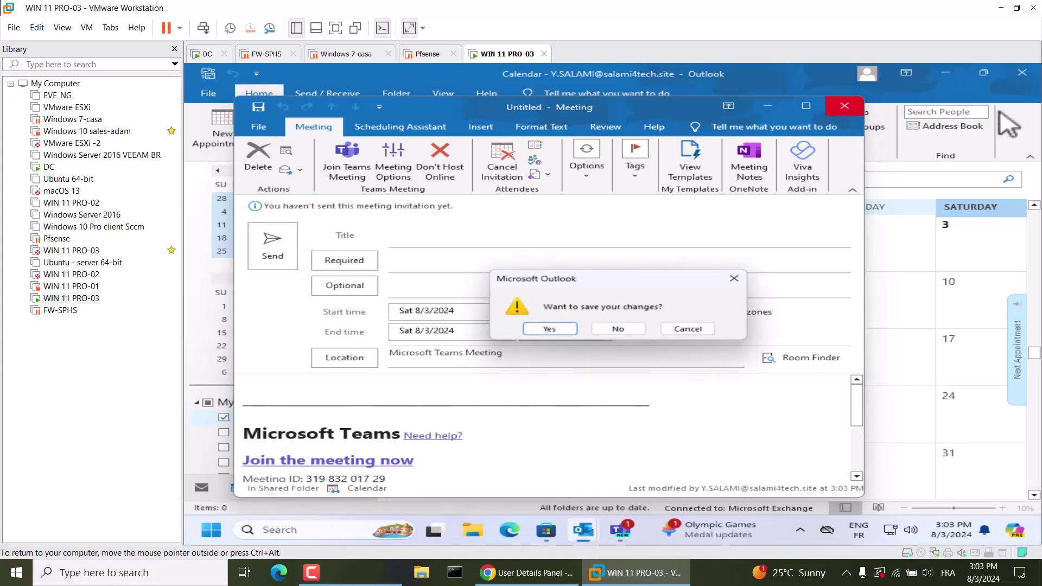
pyautogui.click(619, 328)
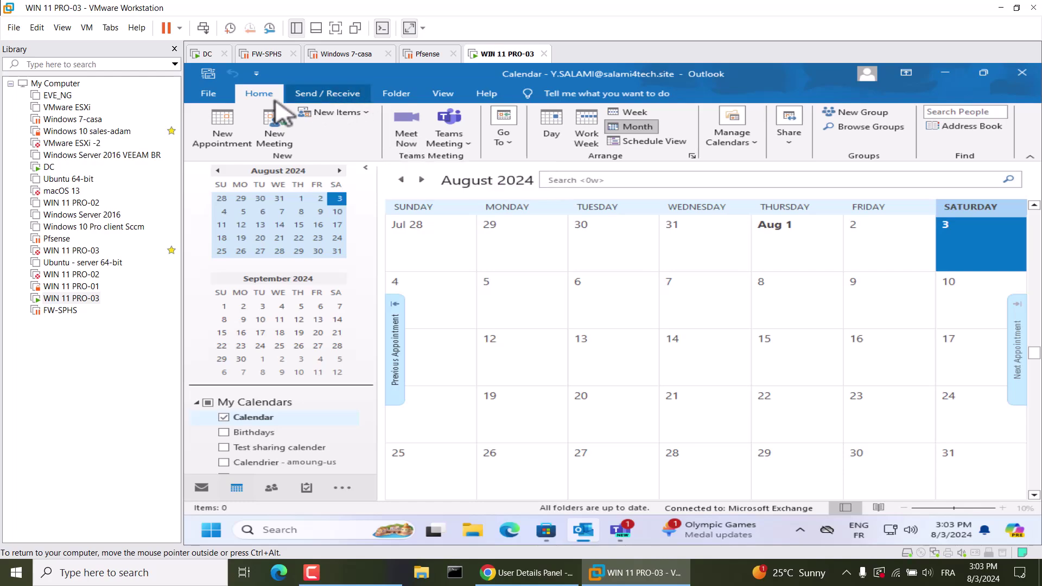
# - On the DC virtual machine, open Microsoft Teams and its Settings
pyautogui.click(203, 54)
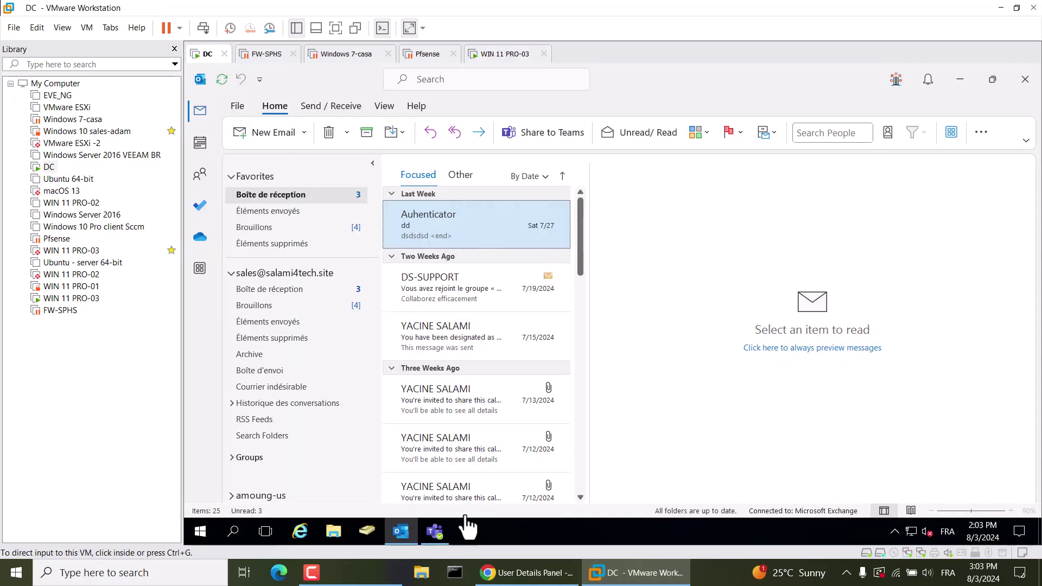
pyautogui.click(434, 532)
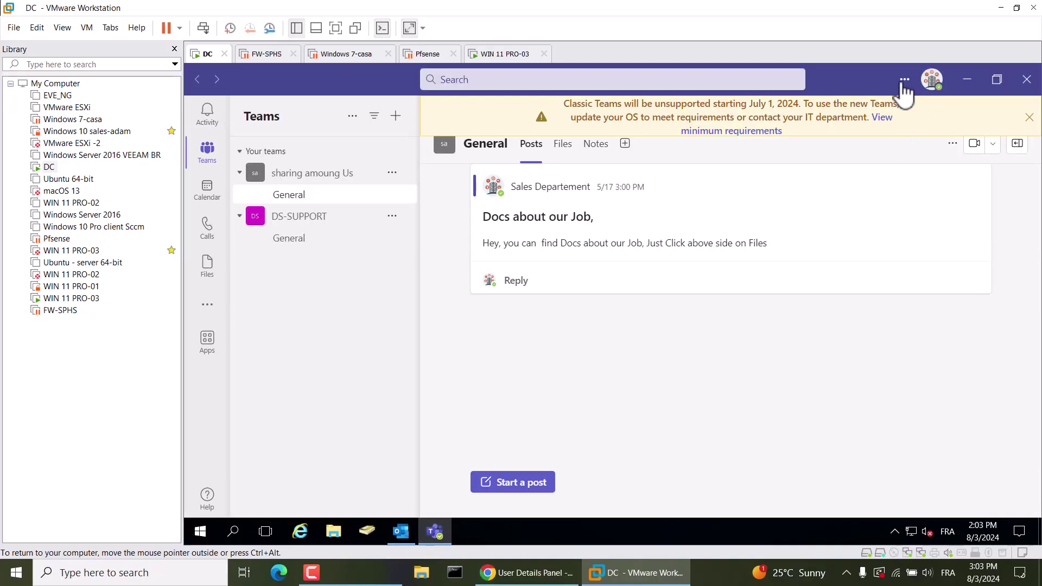
pyautogui.click(904, 80)
pyautogui.click(871, 121)
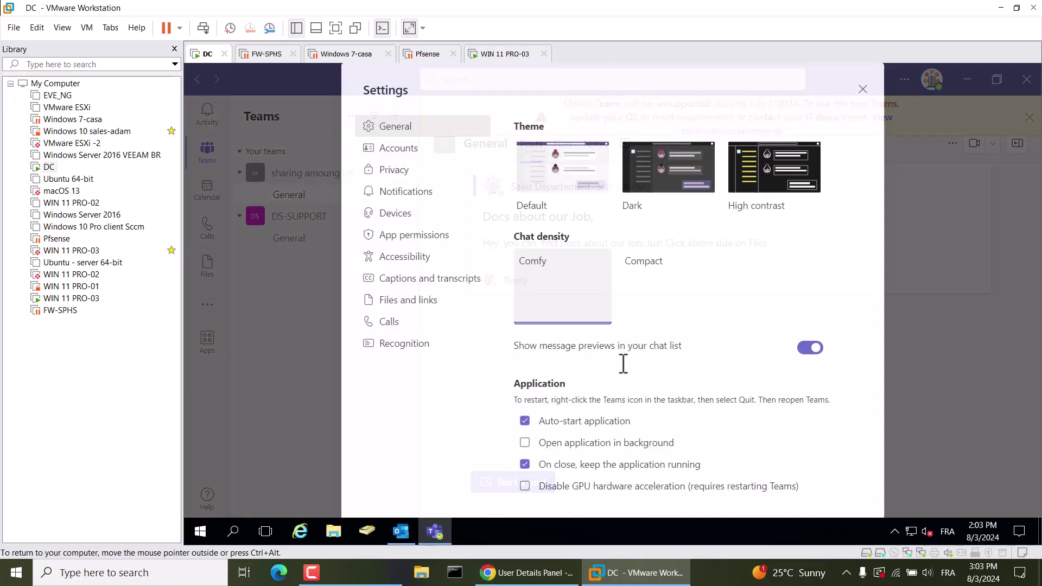
# - Scroll through the Teams General settings, then close the Settings window
pyautogui.scroll(-5, 619, 353)
pyautogui.scroll(-1, 618, 359)
pyautogui.scroll(5, 617, 358)
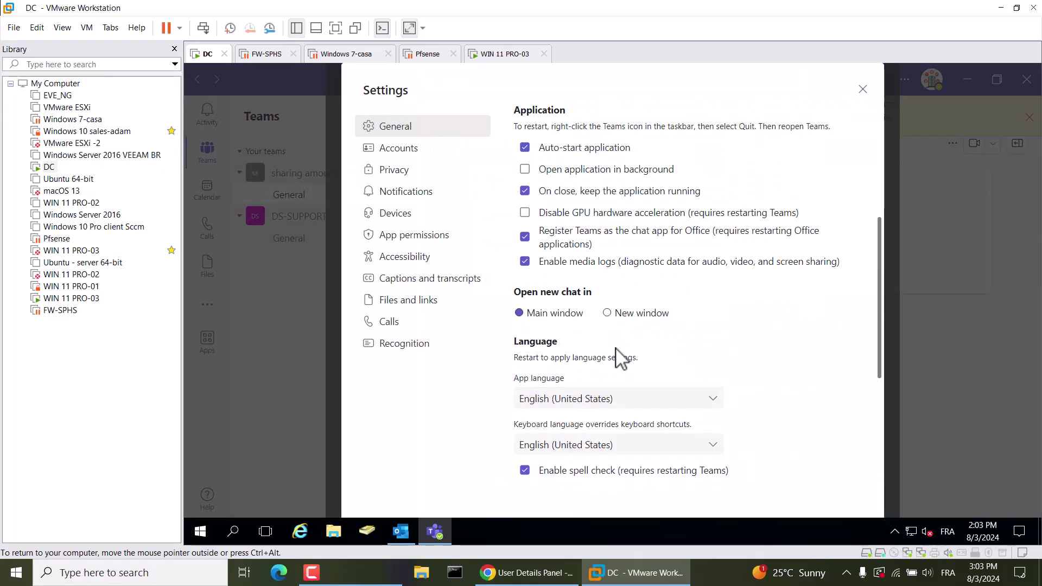
pyautogui.scroll(2, 597, 333)
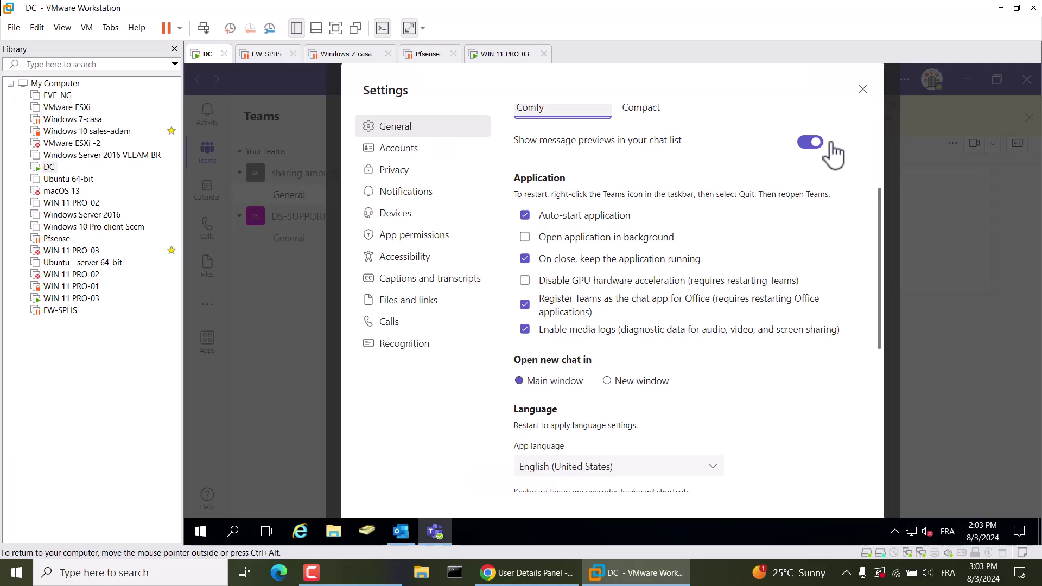
pyautogui.click(862, 89)
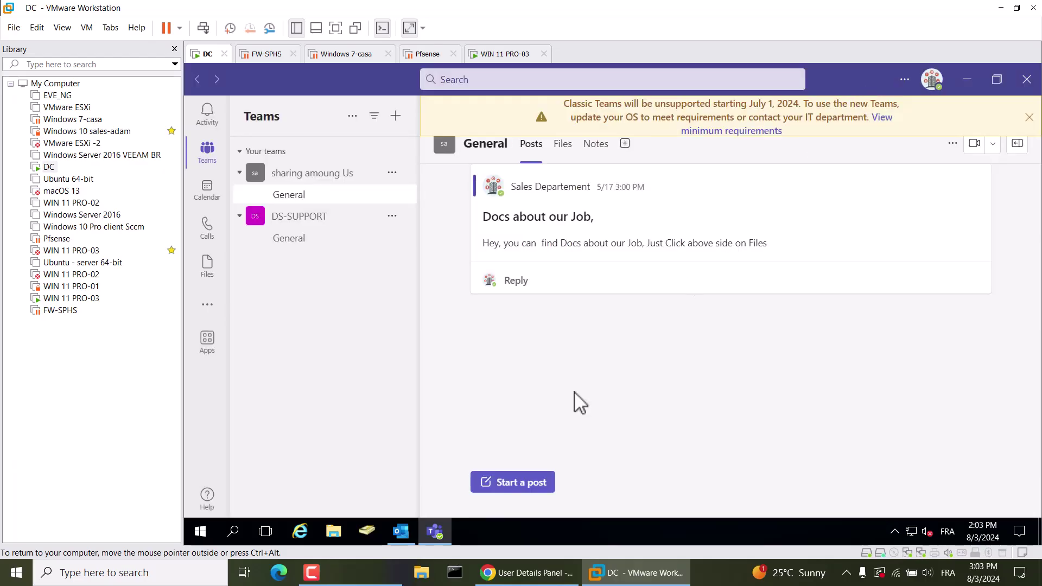
# - Create an all-day event on Tuesday, August 6, 2024 and open Outlook Options
pyautogui.click(399, 532)
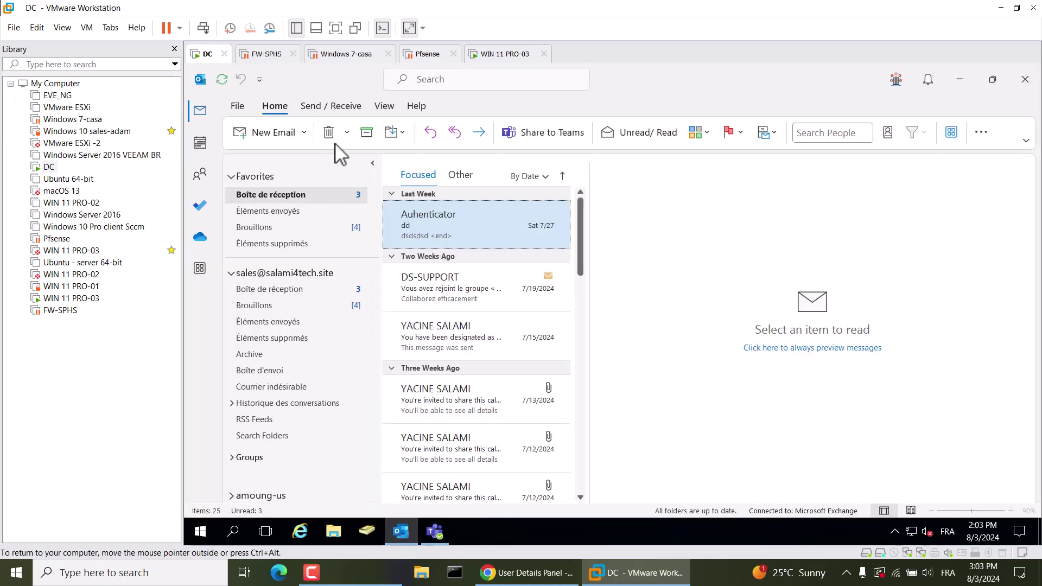
pyautogui.click(199, 144)
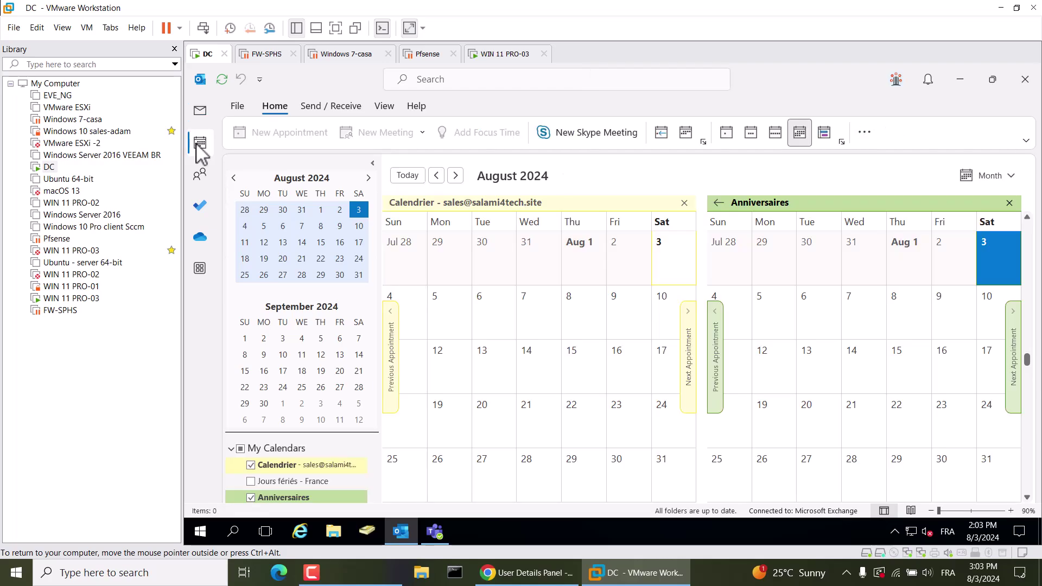
pyautogui.doubleClick(493, 320)
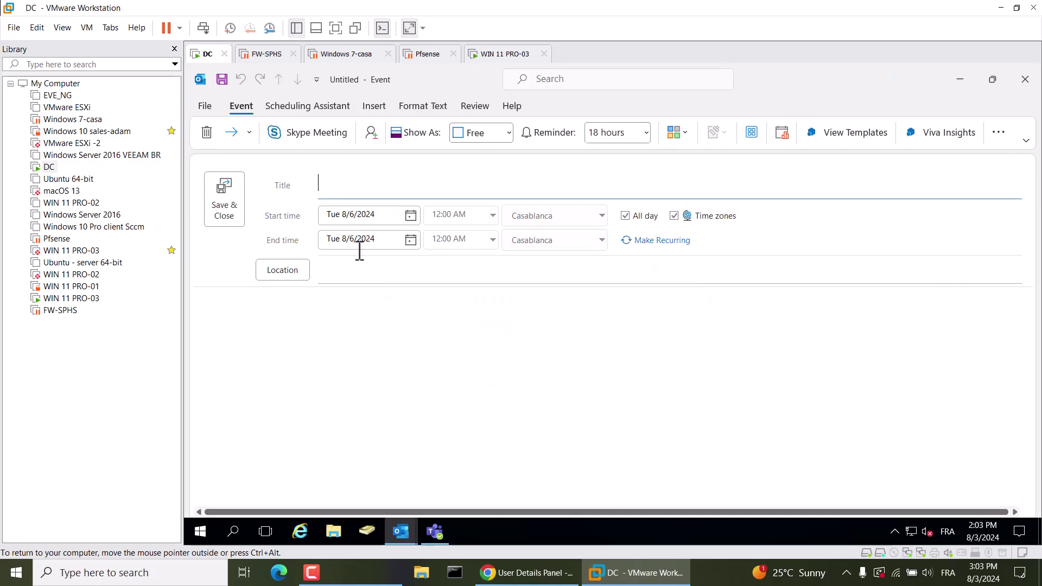
pyautogui.click(205, 107)
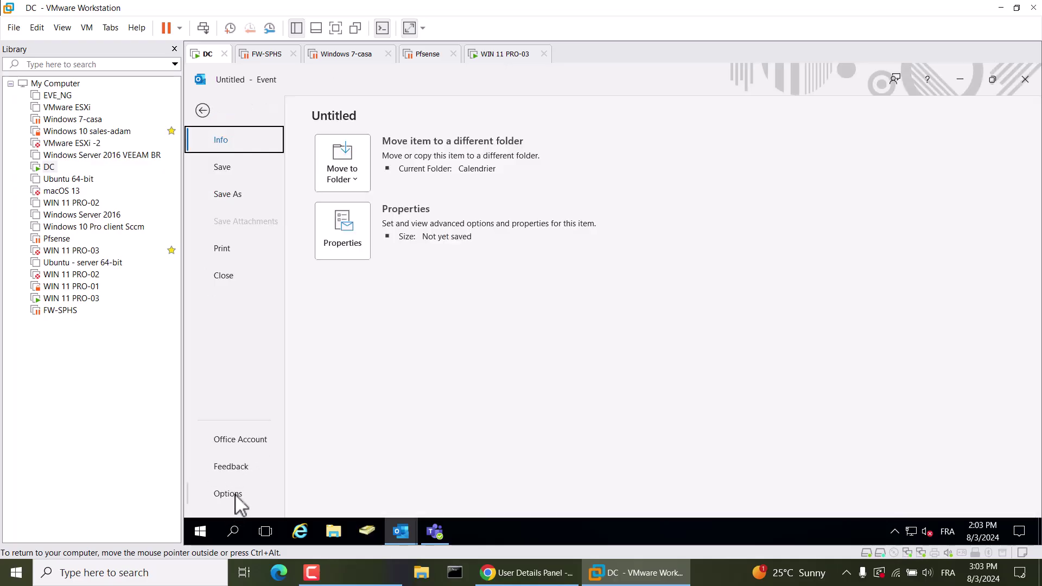
pyautogui.click(235, 495)
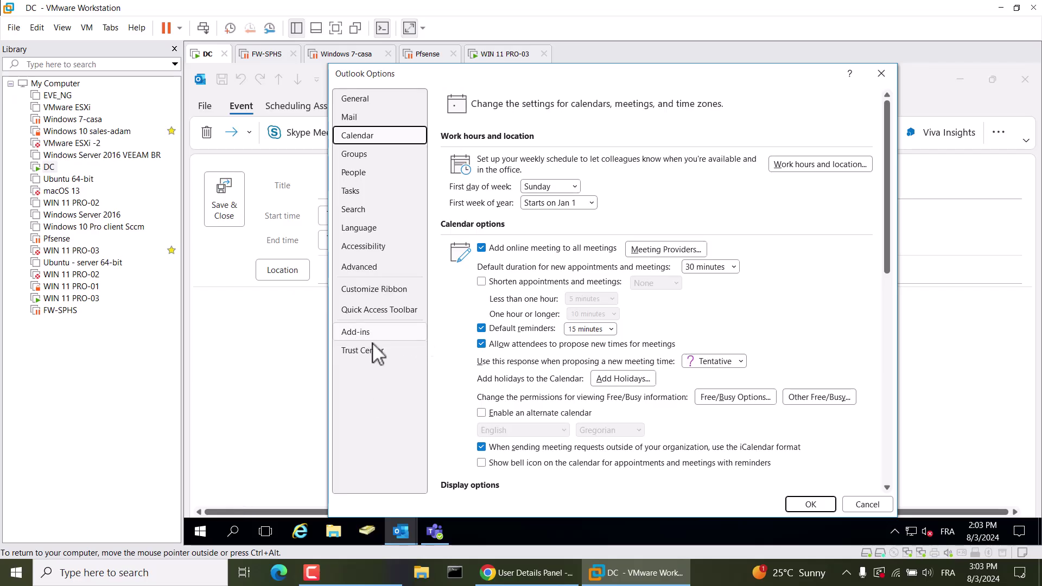
# - Open the Add-ins page of Outlook Options and scroll through the active and inactive add-ins
pyautogui.click(382, 336)
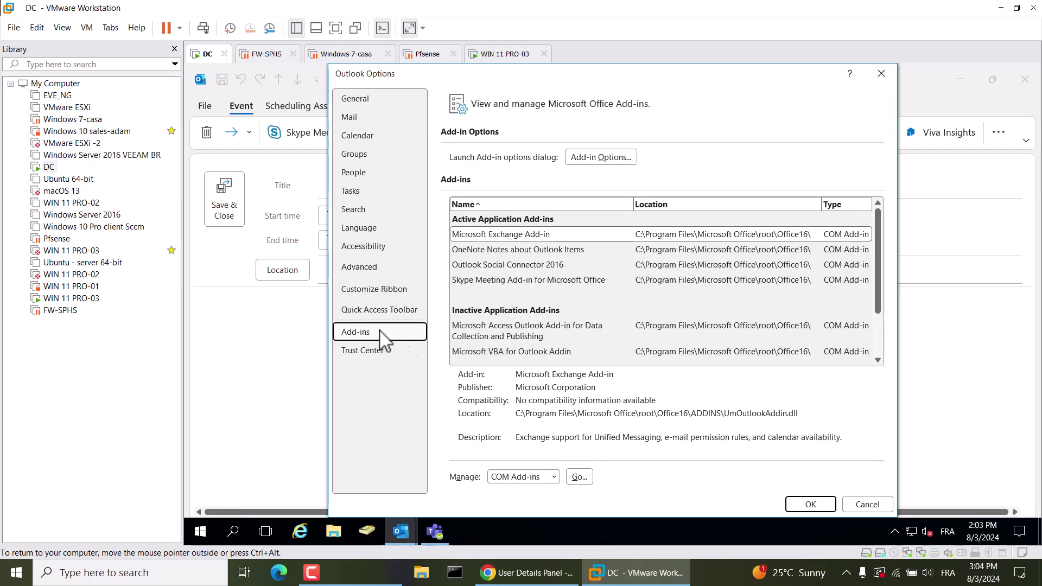
pyautogui.scroll(-2, 521, 358)
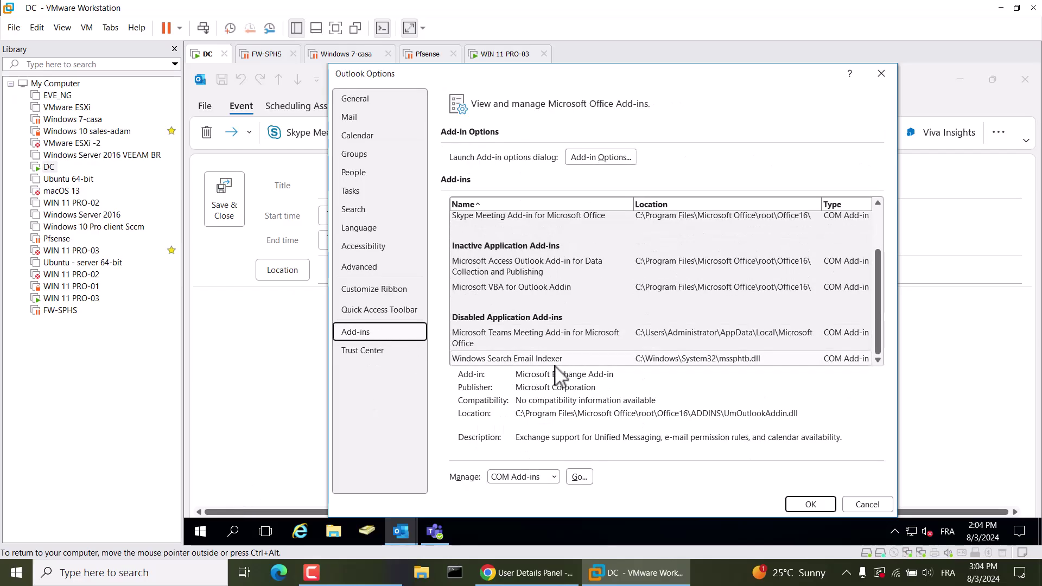
pyautogui.scroll(3, 561, 329)
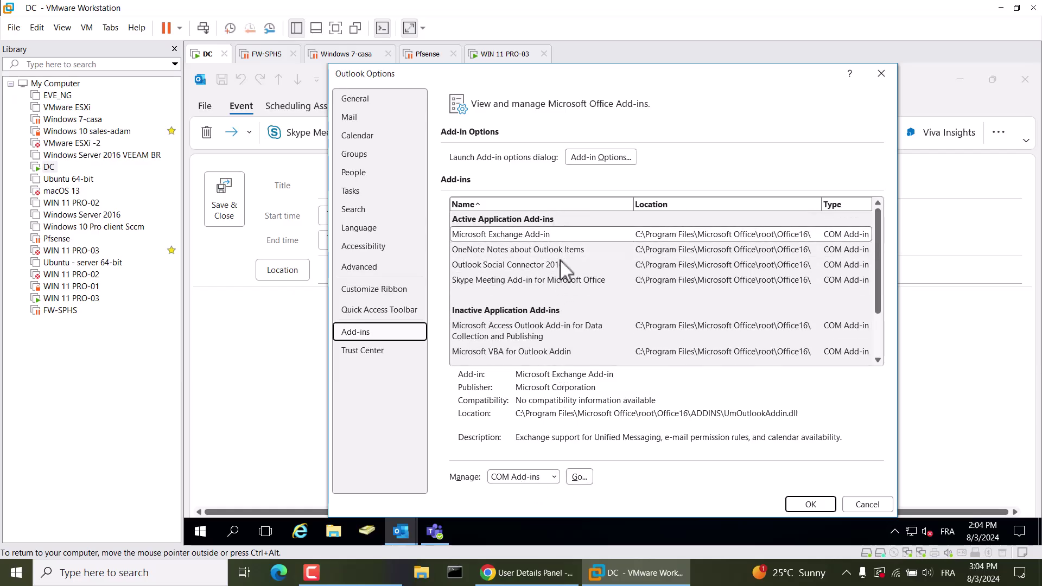
pyautogui.scroll(-1, 572, 317)
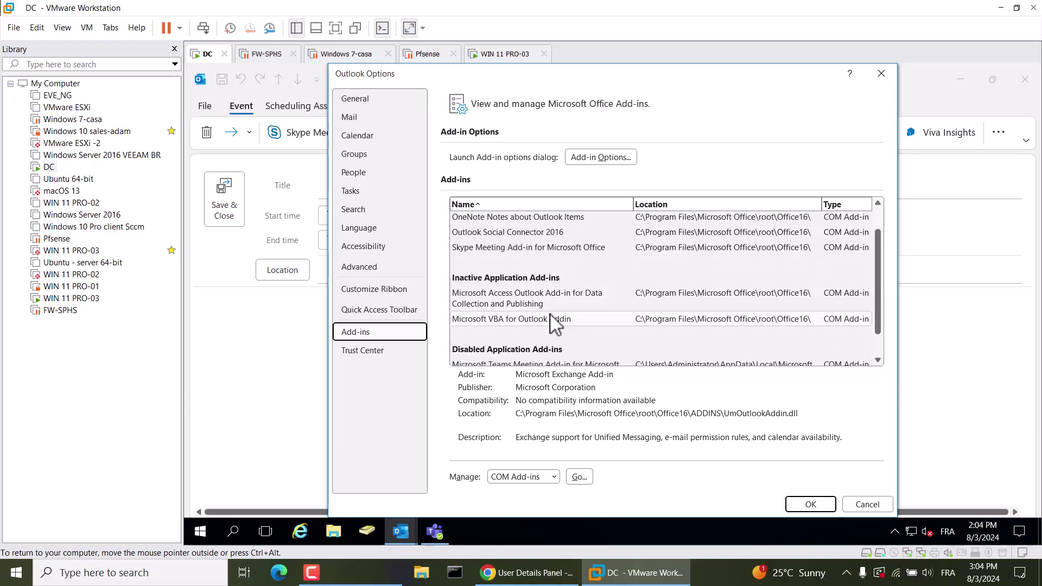
pyautogui.scroll(-1, 564, 320)
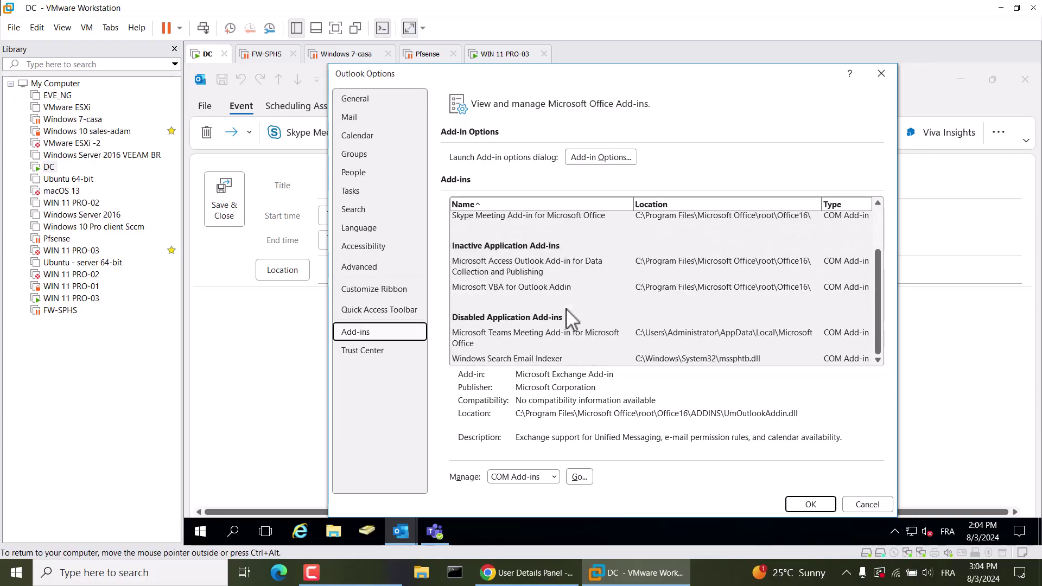
pyautogui.scroll(1, 569, 315)
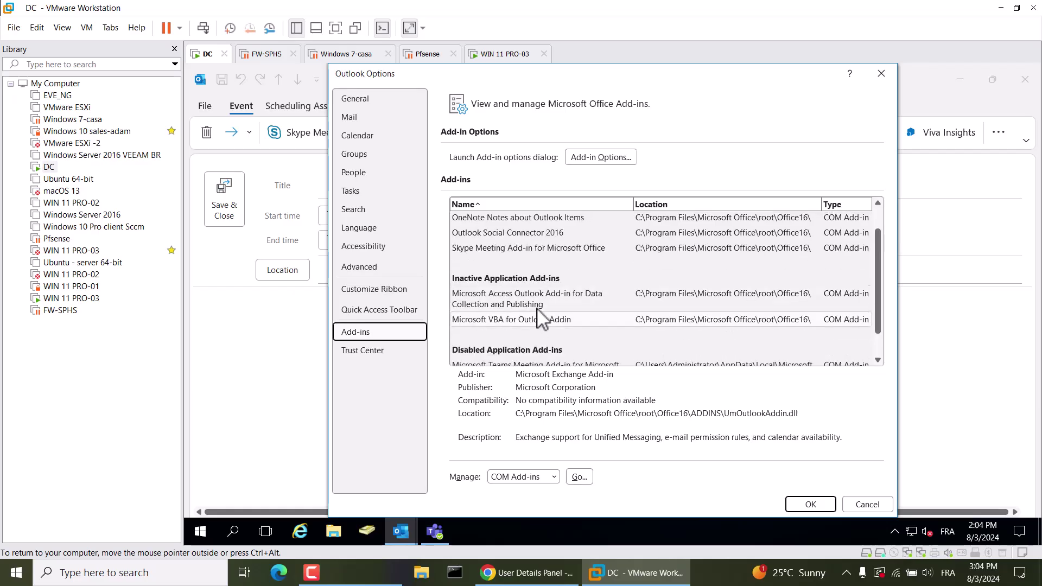
pyautogui.scroll(1, 545, 324)
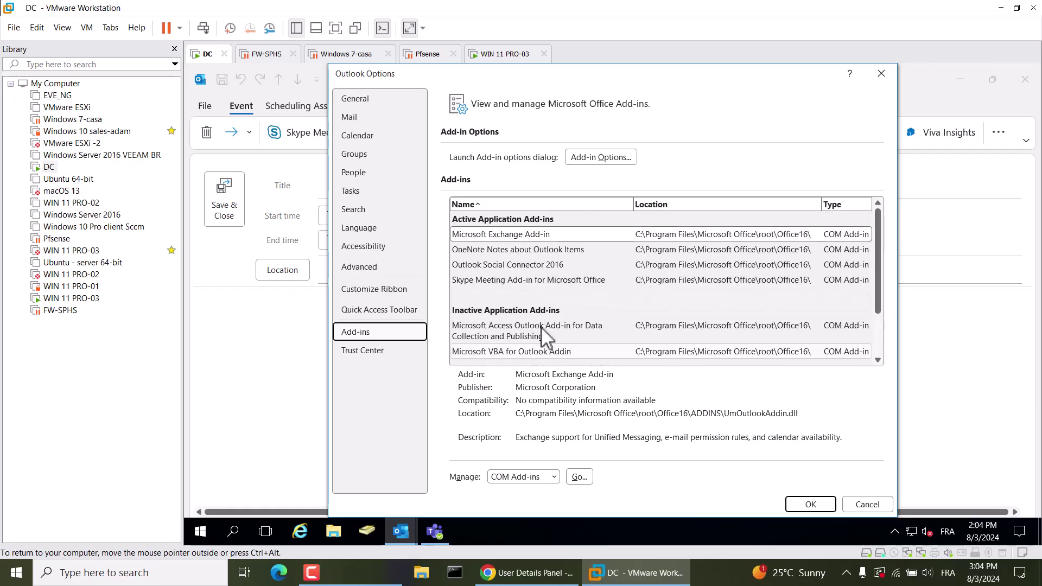
# - Tick Microsoft Teams Meeting Add-in for Microsoft Office in the COM Add-ins dialog and confirm
pyautogui.click(579, 477)
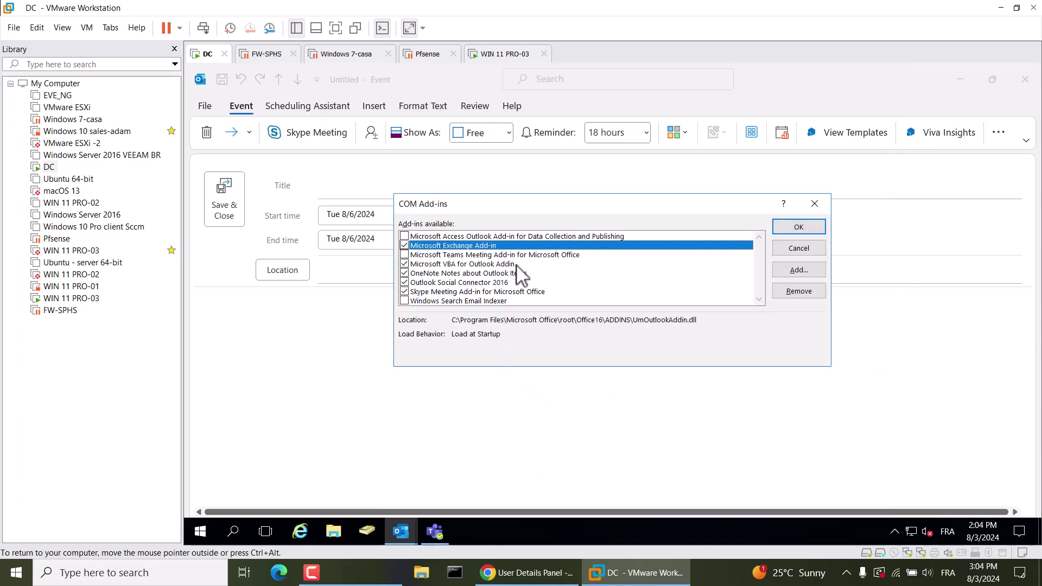
pyautogui.click(459, 256)
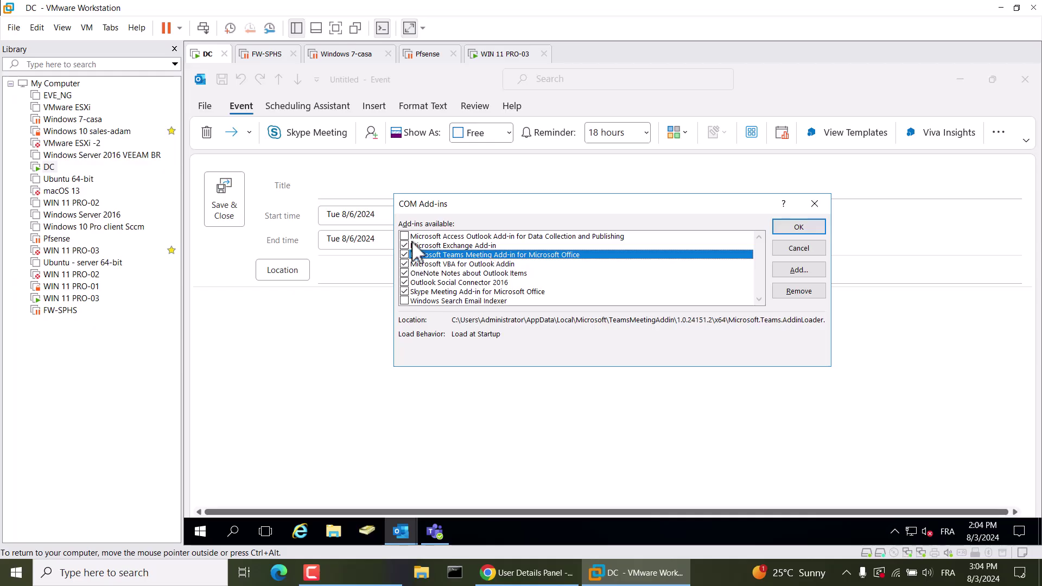
pyautogui.click(802, 232)
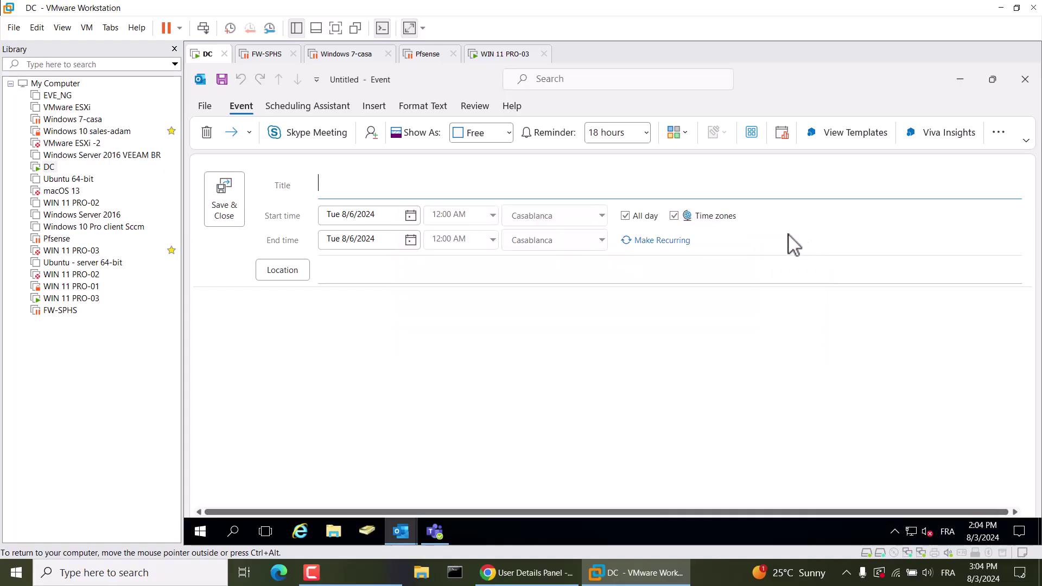
# - Discard the untitled event without saving and return to the calendar
pyautogui.click(354, 300)
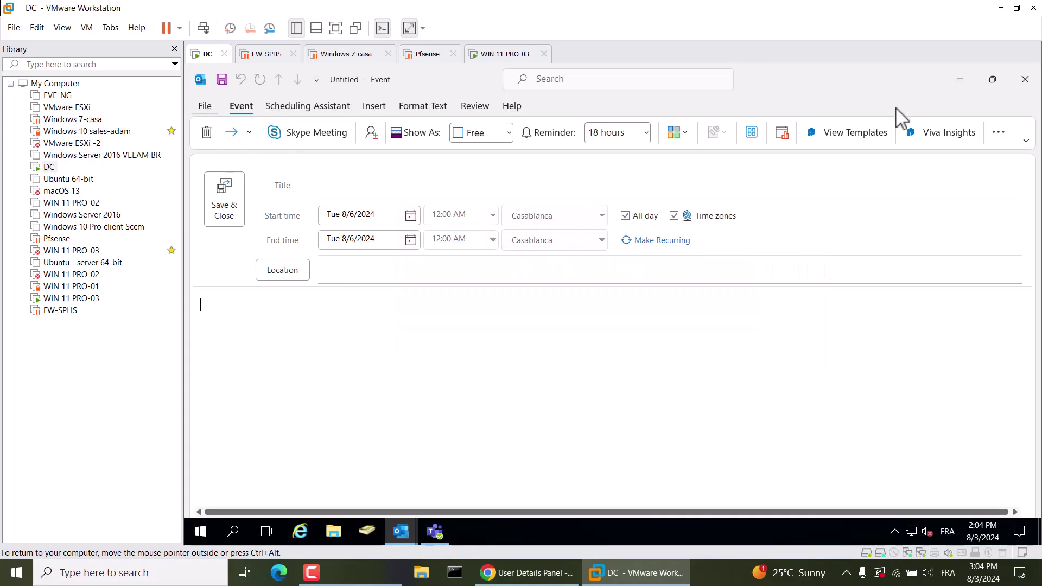
pyautogui.click(1013, 87)
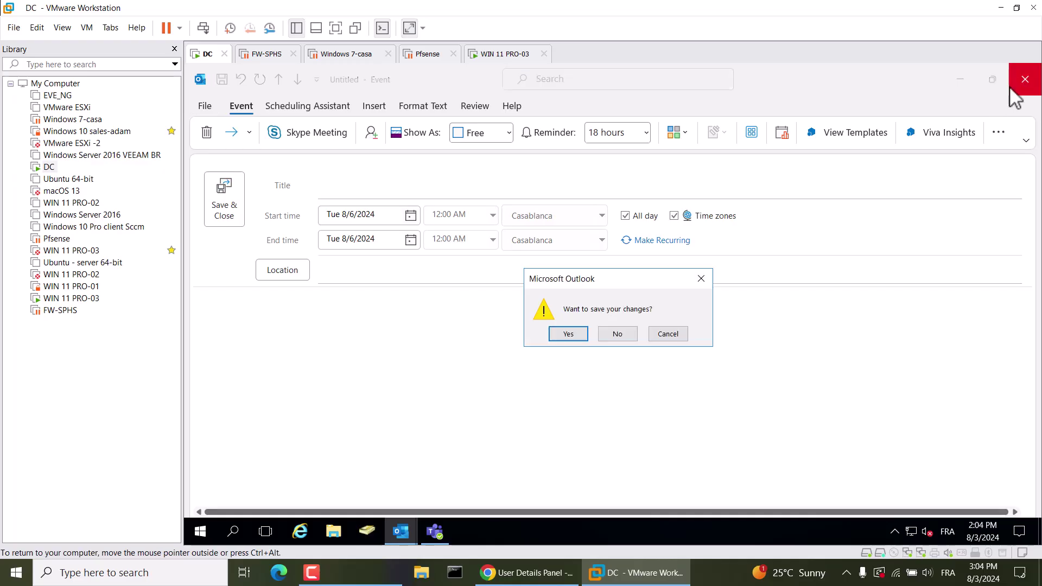
pyautogui.click(629, 336)
pyautogui.click(237, 107)
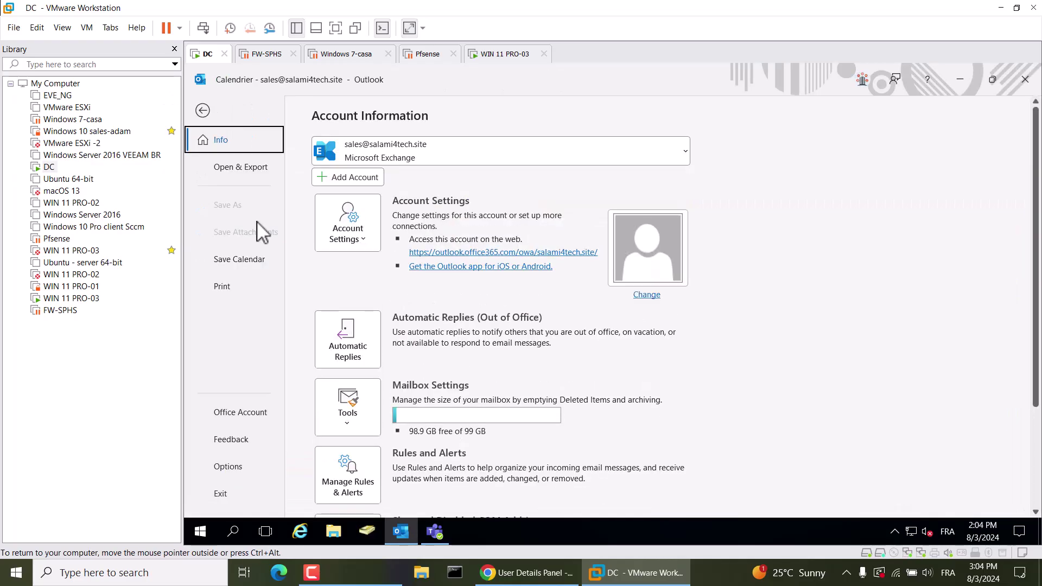
pyautogui.click(201, 108)
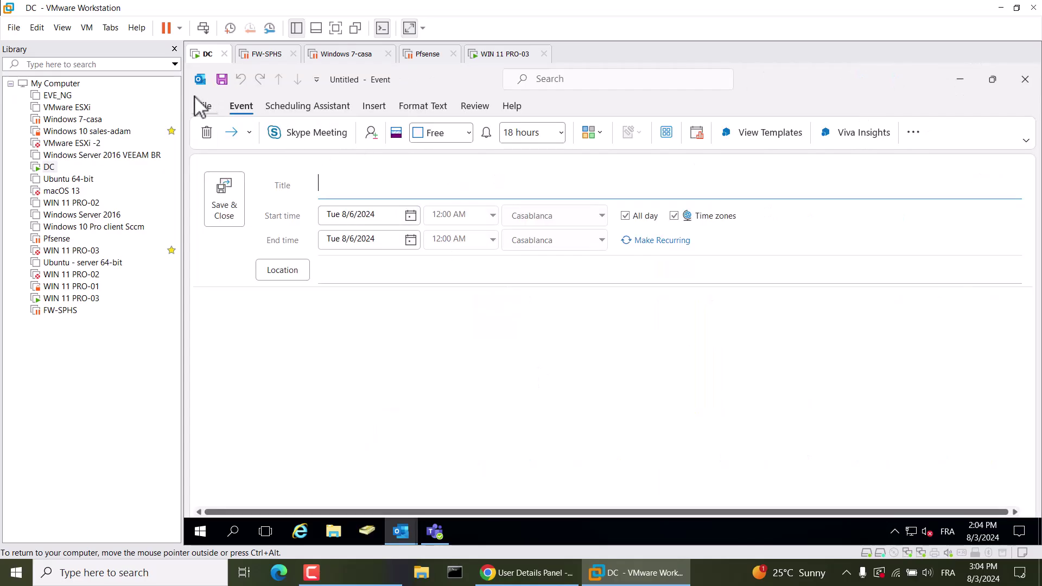
# - Open Outlook Options on the Add-ins page to review the Teams Meeting Add-in
pyautogui.click(202, 106)
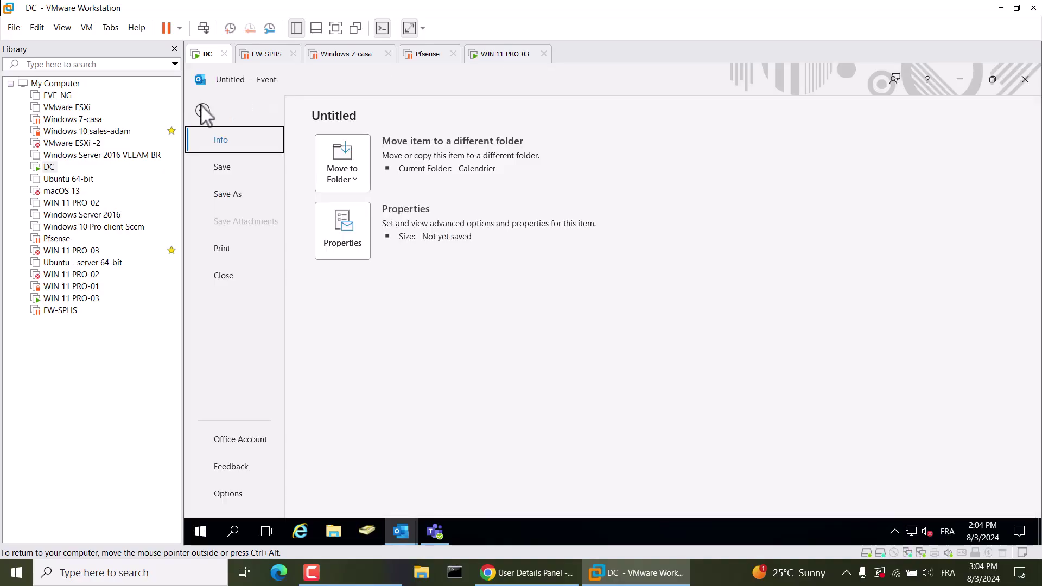
pyautogui.click(252, 495)
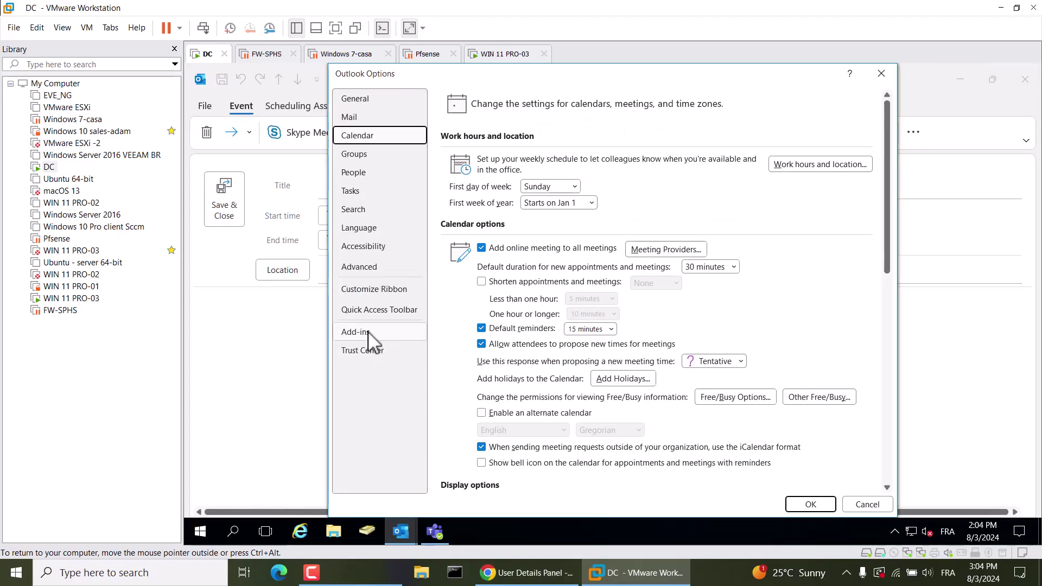
pyautogui.click(367, 332)
pyautogui.scroll(-2, 495, 363)
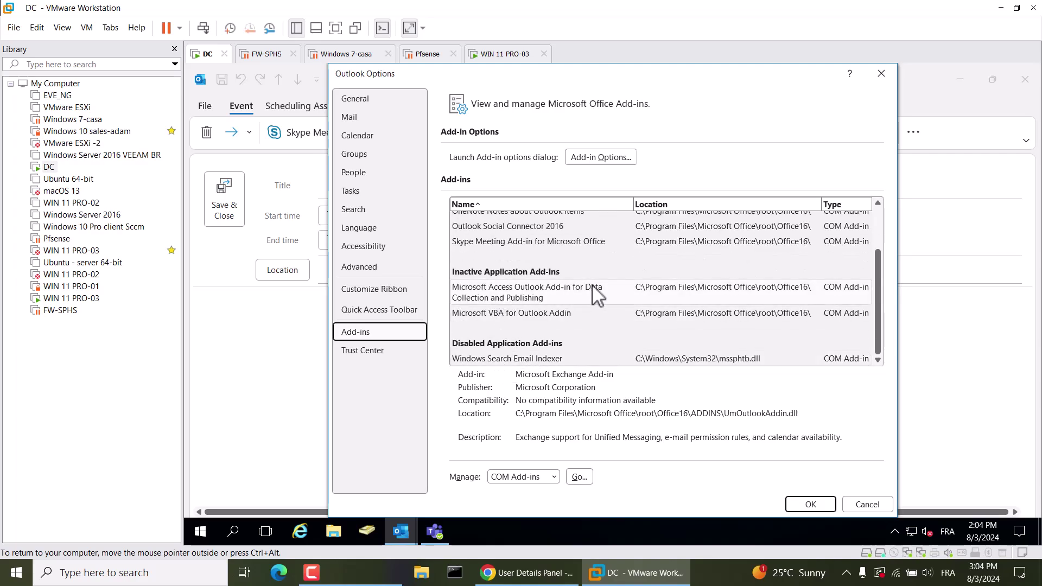
pyautogui.scroll(2, 539, 353)
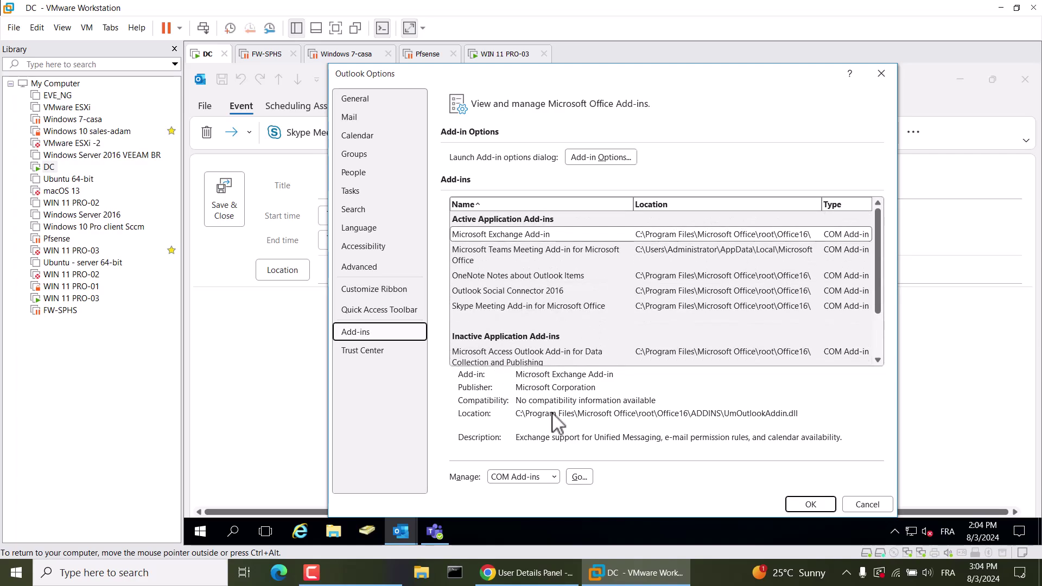
# - Check the Disabled Items list, which shows only mssphtb.dll, then close the dialogs
pyautogui.click(537, 478)
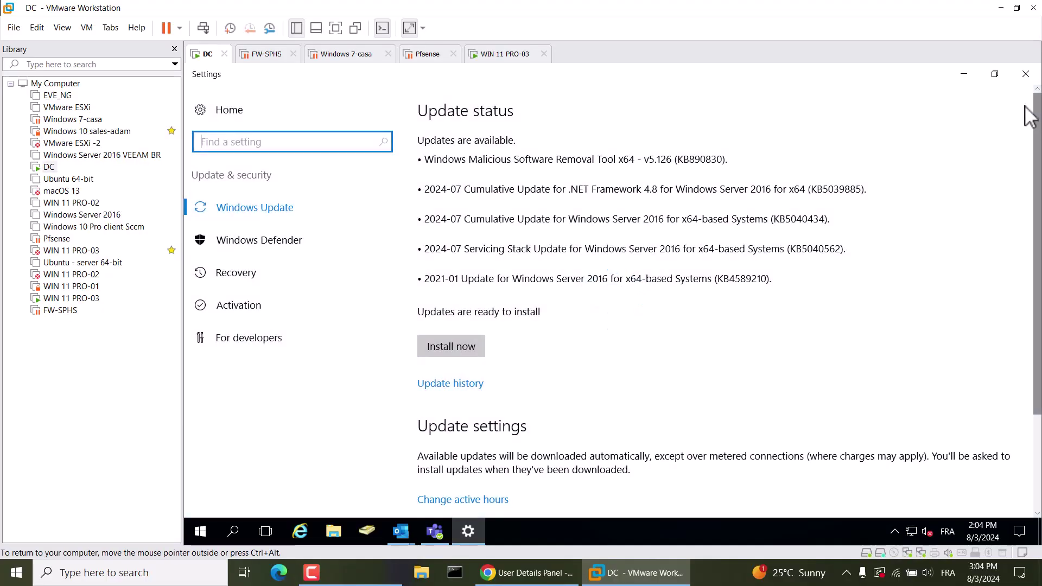
pyautogui.click(1026, 74)
pyautogui.click(543, 478)
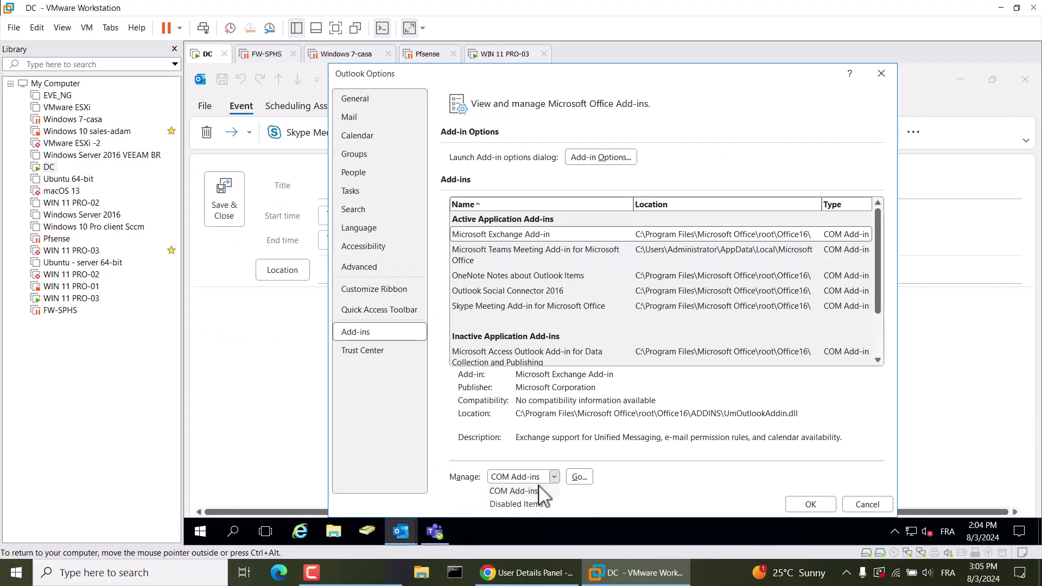
pyautogui.click(529, 507)
pyautogui.click(576, 478)
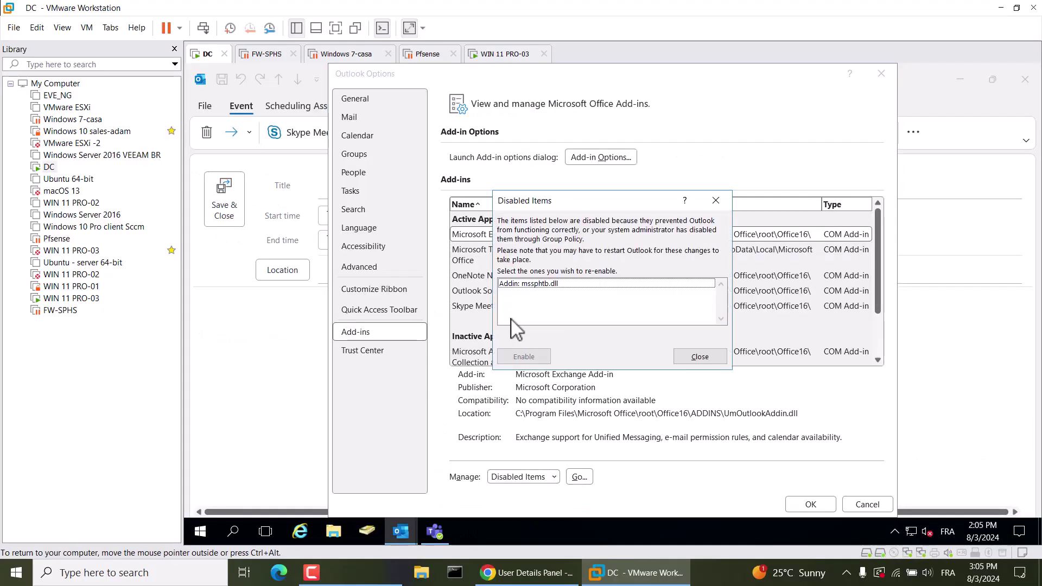
pyautogui.click(716, 200)
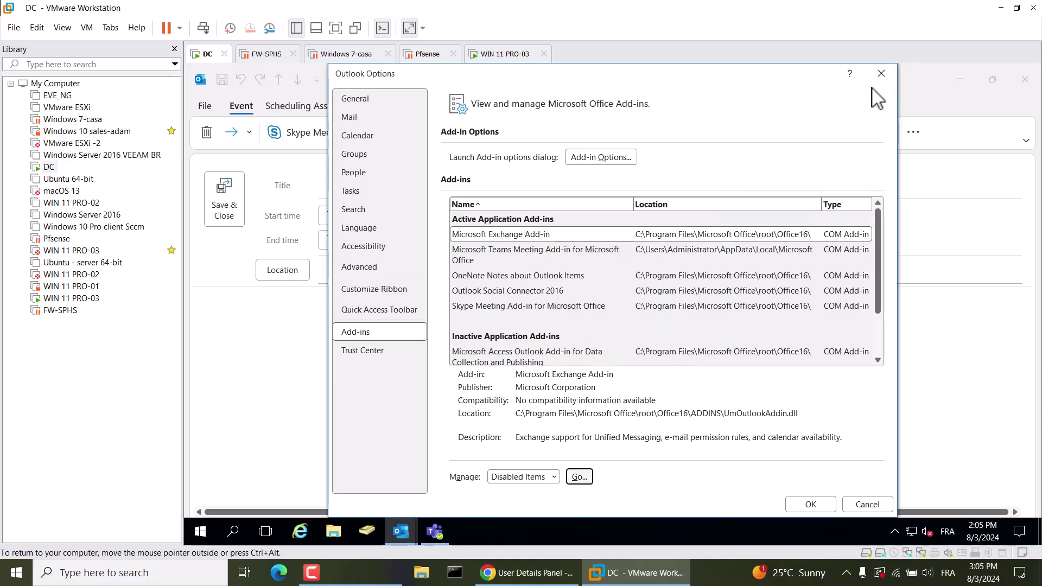
pyautogui.click(880, 74)
# - Quit Outlook and relaunch it from the taskbar, reopening on the August 2024 calendar
pyautogui.click(1022, 86)
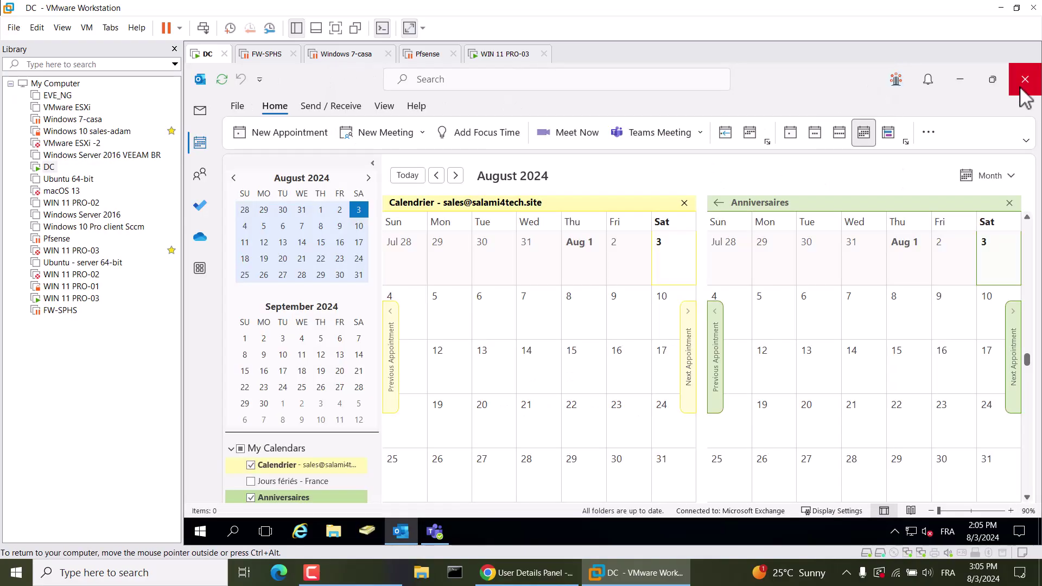
pyautogui.click(1023, 81)
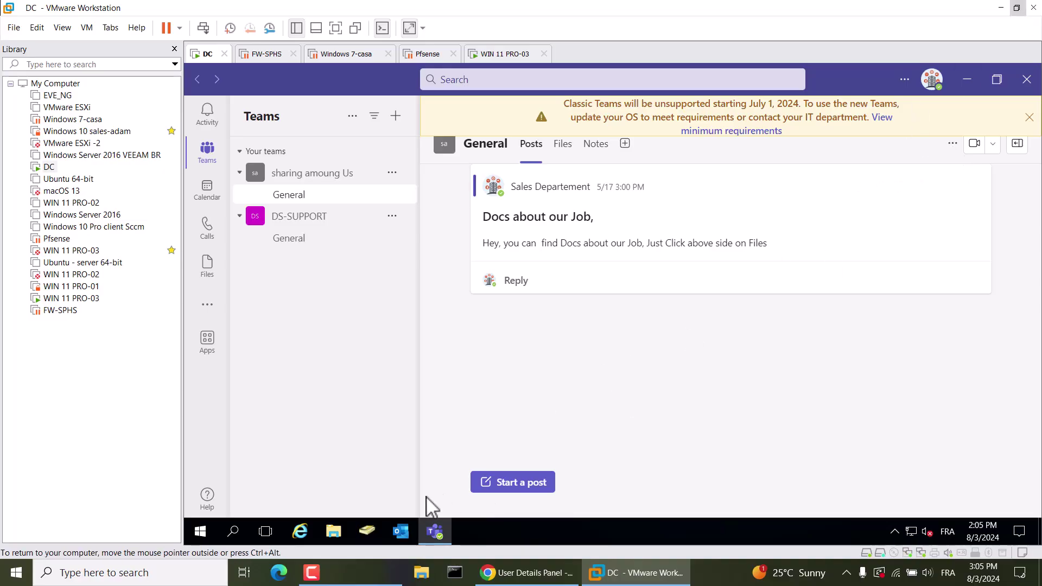
pyautogui.click(394, 533)
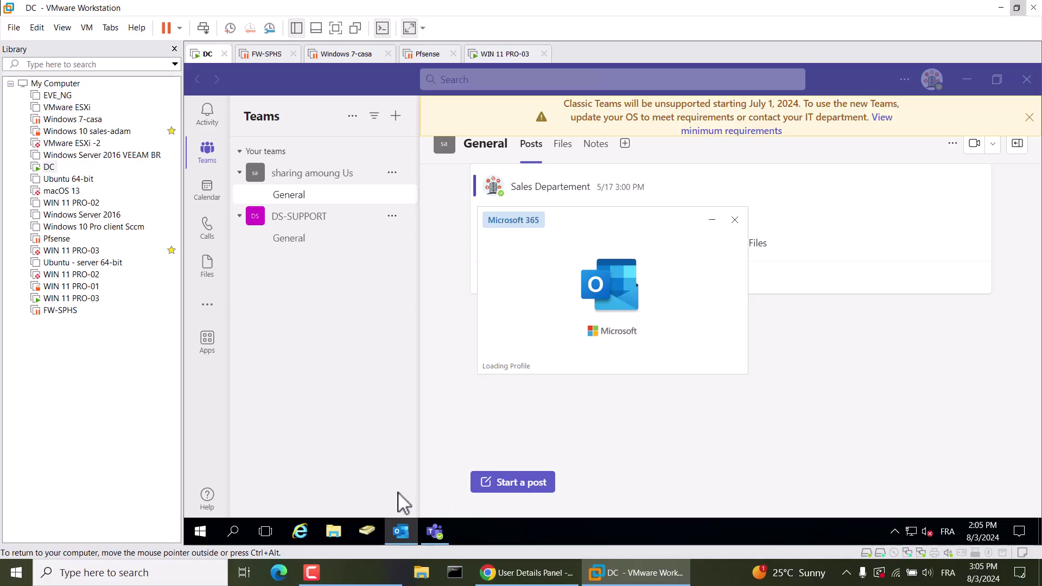
pyautogui.click(968, 81)
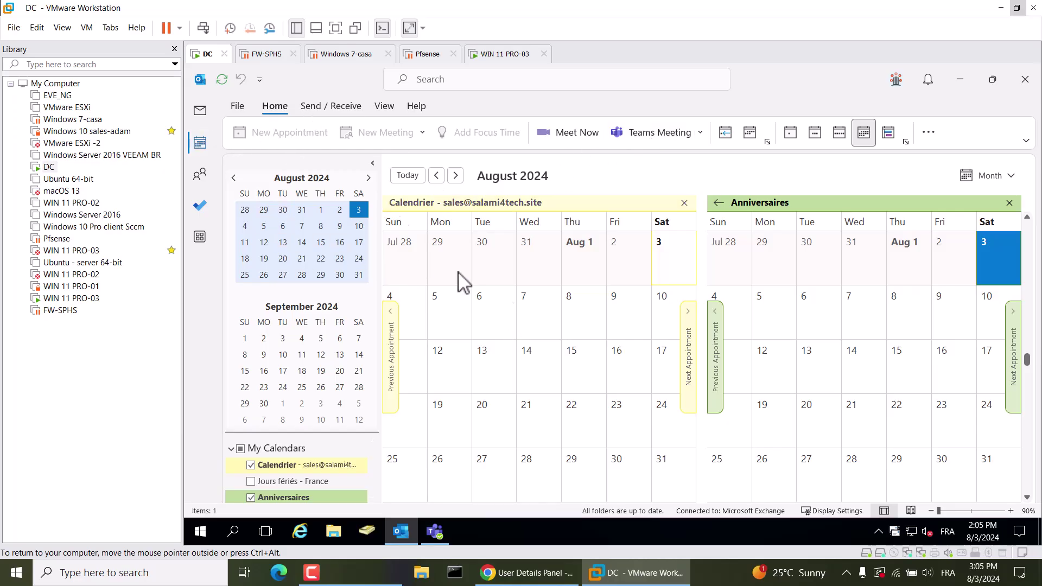
# - Select August 6 and create a Teams Meeting, dismissing the location suggestions tip
pyautogui.click(483, 304)
pyautogui.click(422, 133)
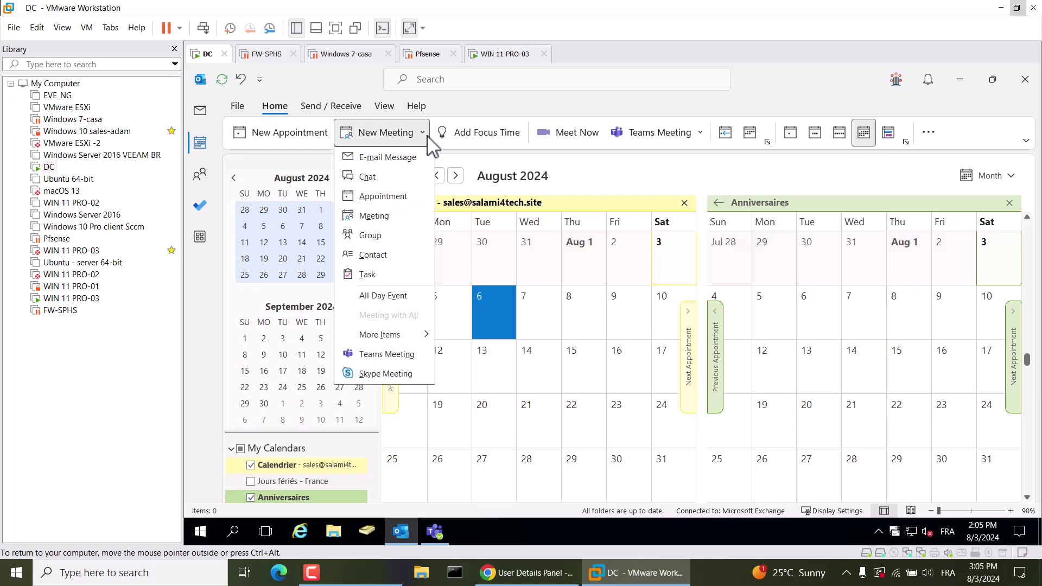
pyautogui.click(411, 361)
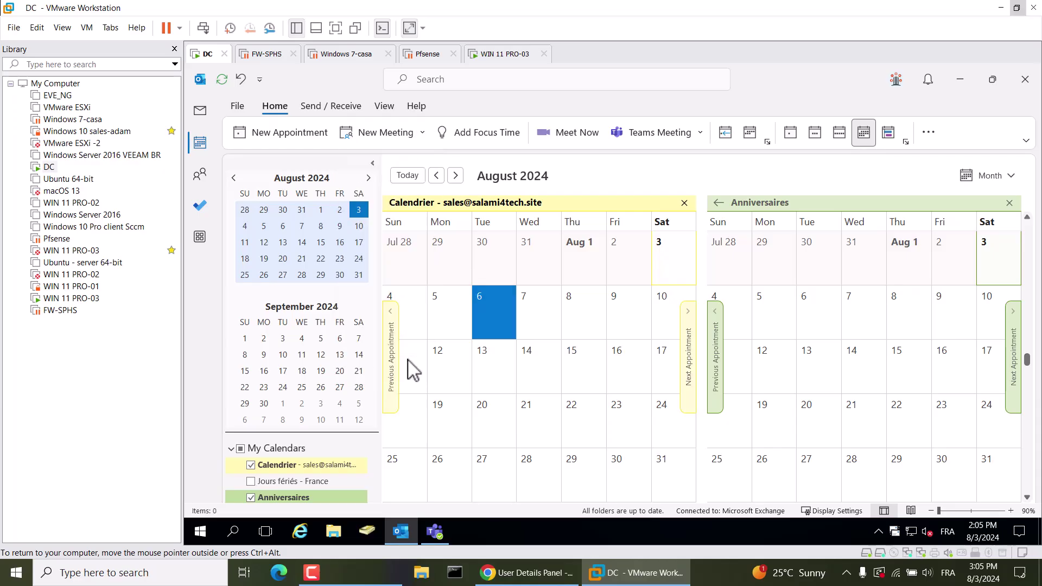
pyautogui.click(408, 134)
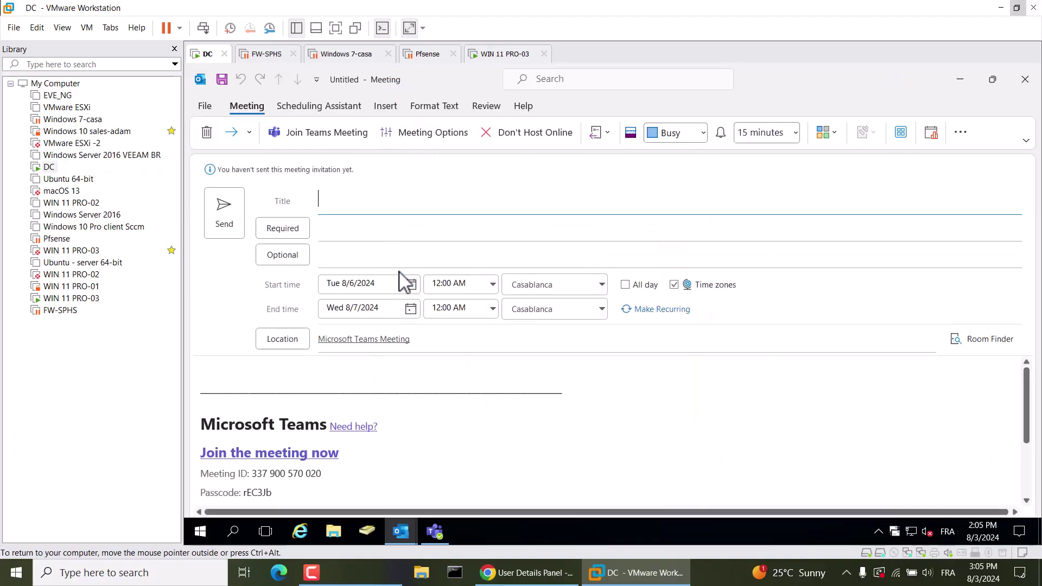
pyautogui.scroll(-3, 411, 440)
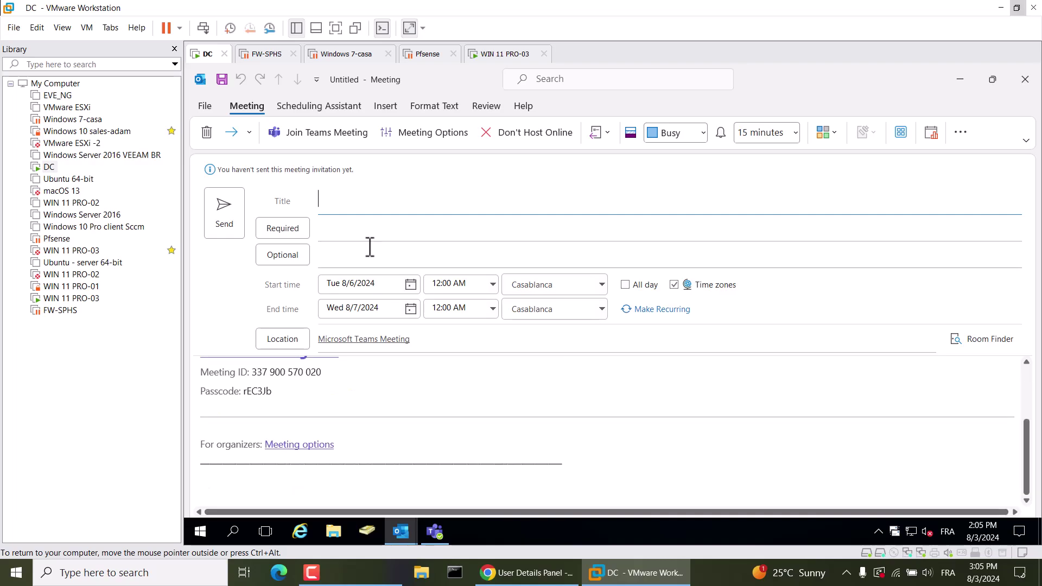
pyautogui.scroll(3, 386, 399)
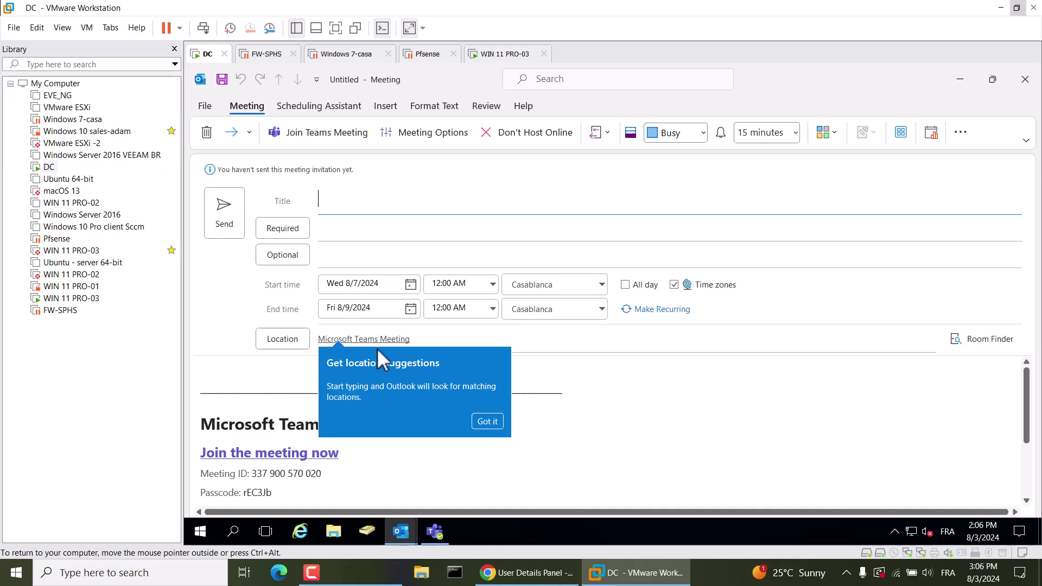
pyautogui.click(487, 423)
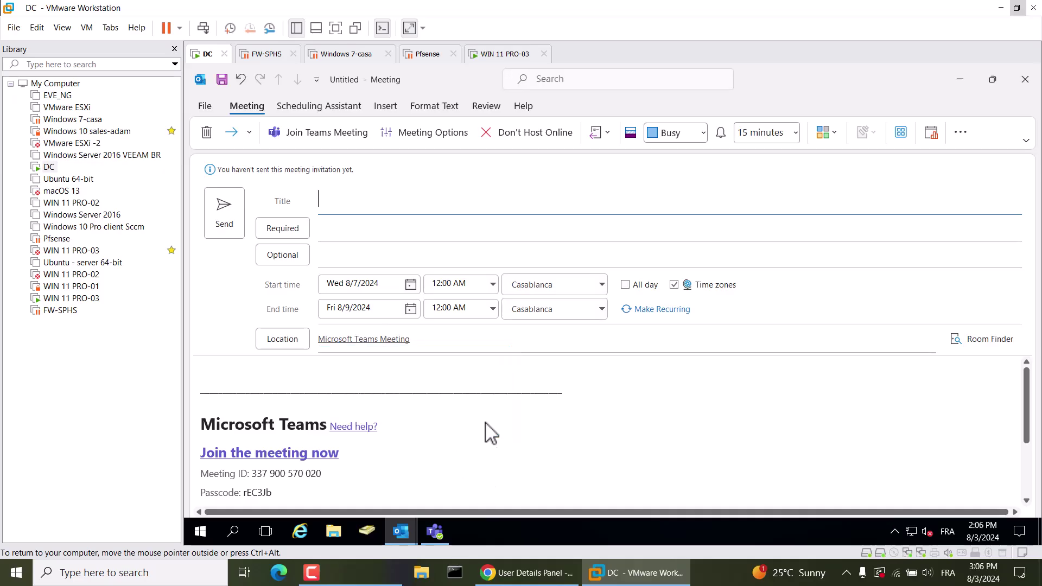